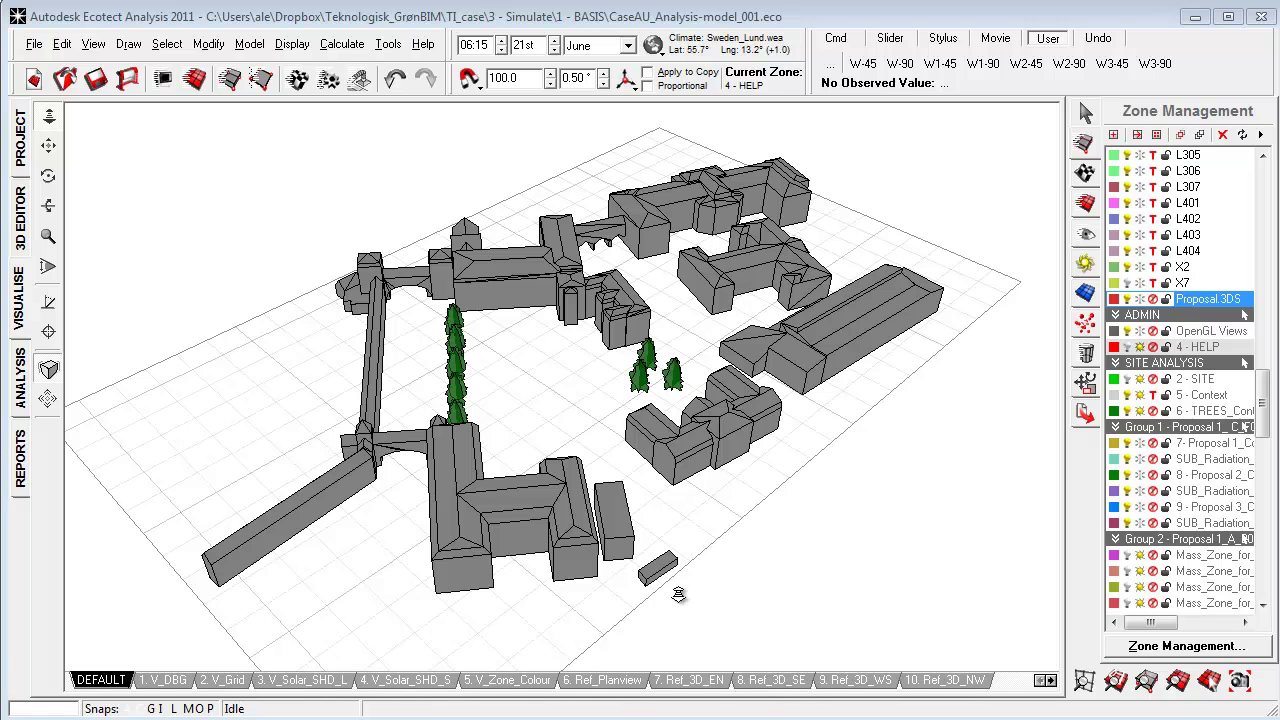
Hide the 5 - Context and 6 - TREES zones and display the 7 - Proposal 1 massing
{"action": "left_click_drag", "start_coordinate": [678, 594], "coordinate": [564, 582]}
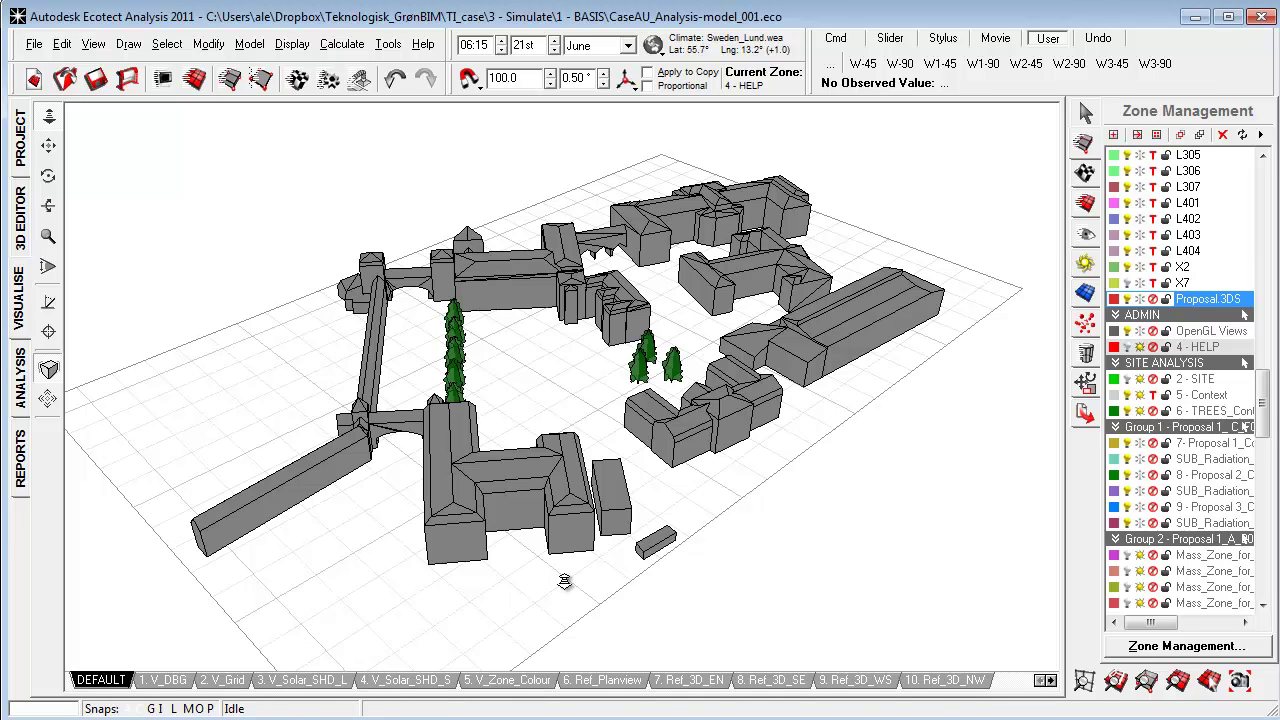
{"action": "scroll", "coordinate": [563, 600], "scroll_direction": "up", "scroll_amount": 3}
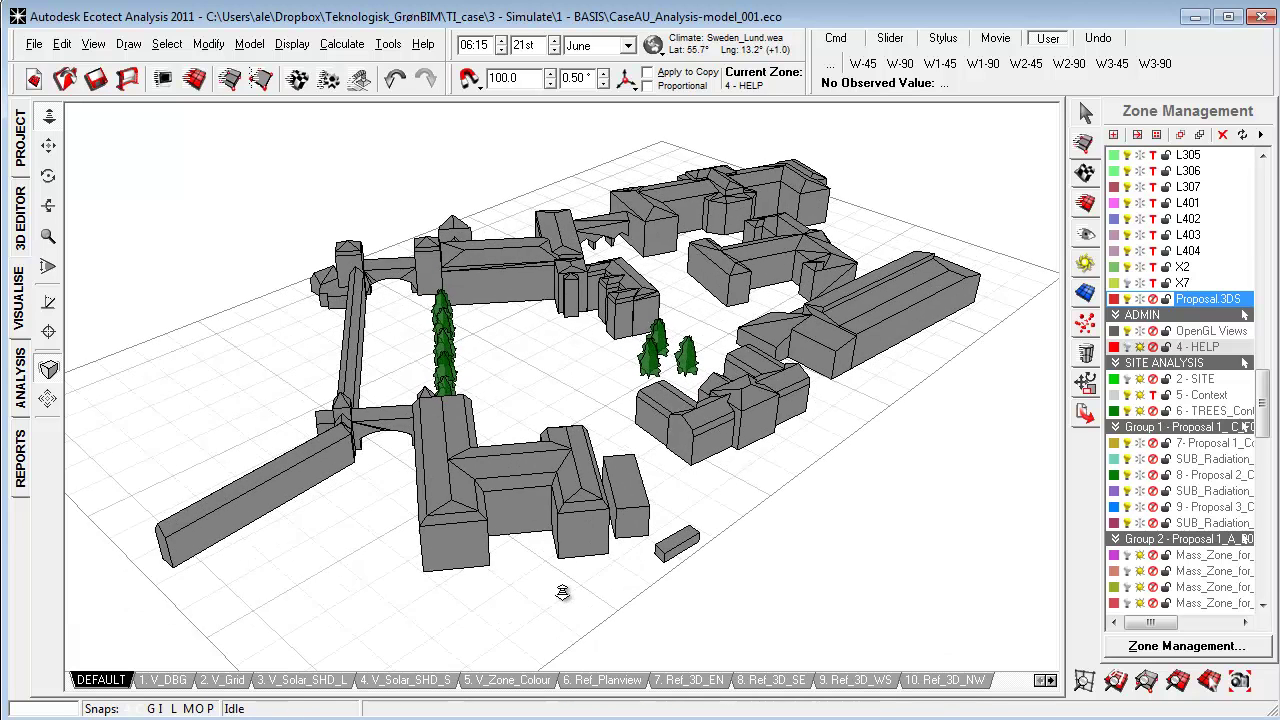
{"action": "left_click_drag", "start_coordinate": [532, 630], "coordinate": [500, 634]}
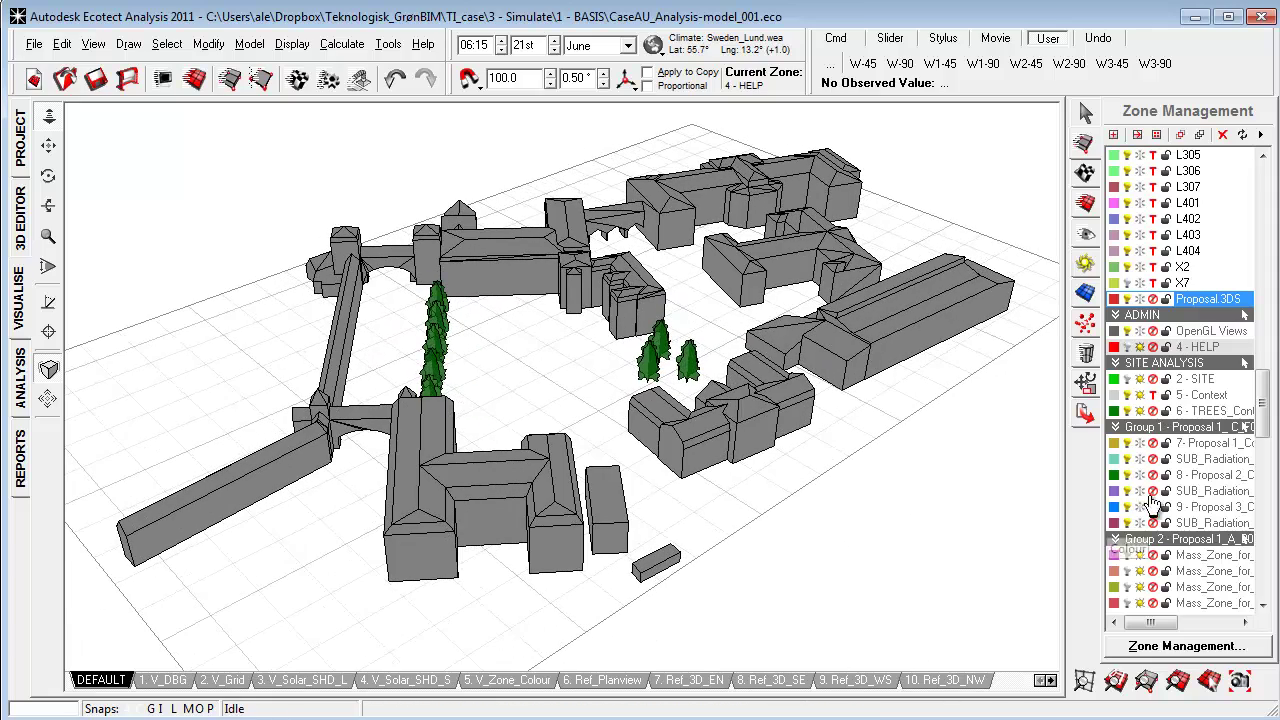
{"action": "scroll", "coordinate": [1200, 410], "scroll_direction": "down", "scroll_amount": 1}
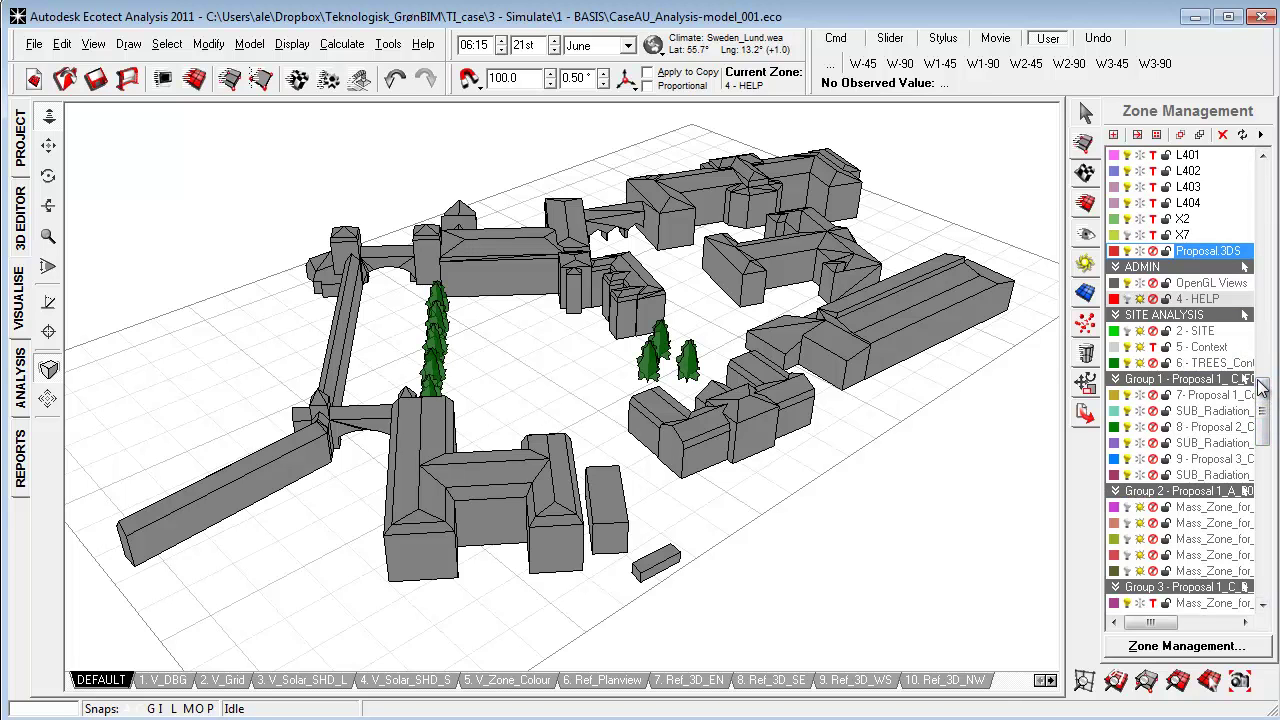
{"action": "left_click", "coordinate": [1127, 348]}
{"action": "left_click", "coordinate": [1127, 363]}
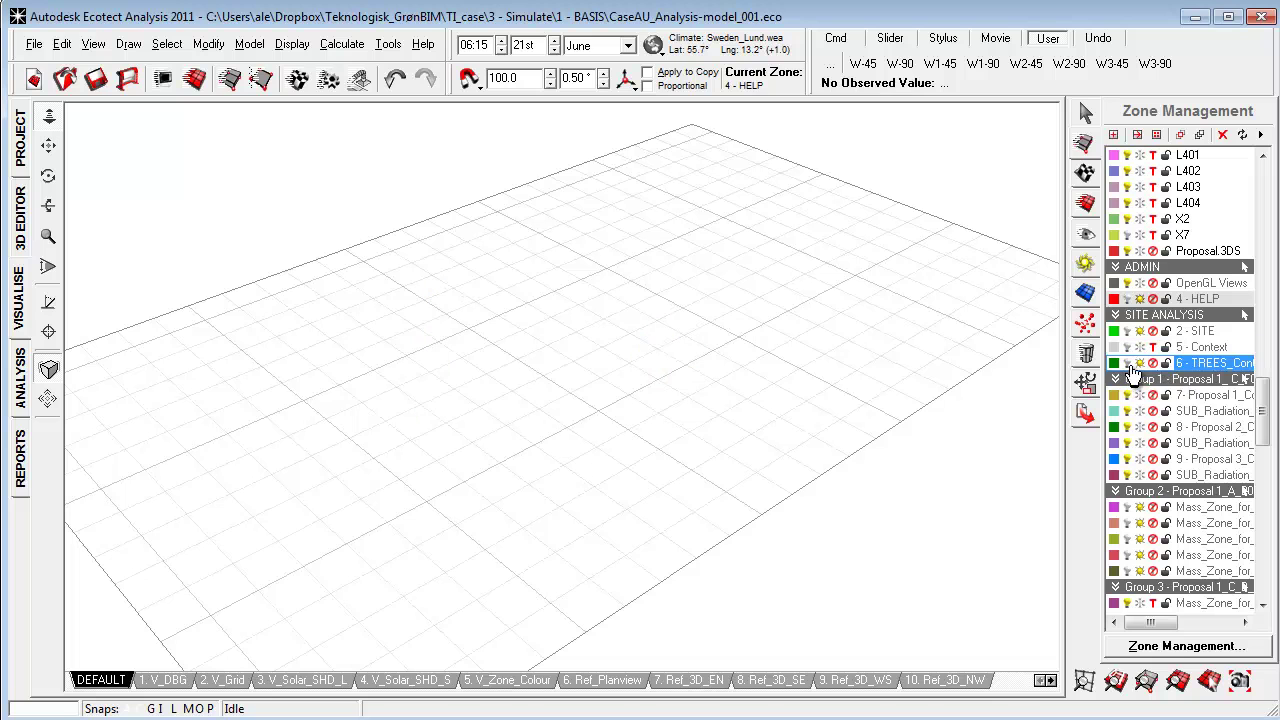
{"action": "left_click_drag", "start_coordinate": [1268, 415], "coordinate": [1268, 433]}
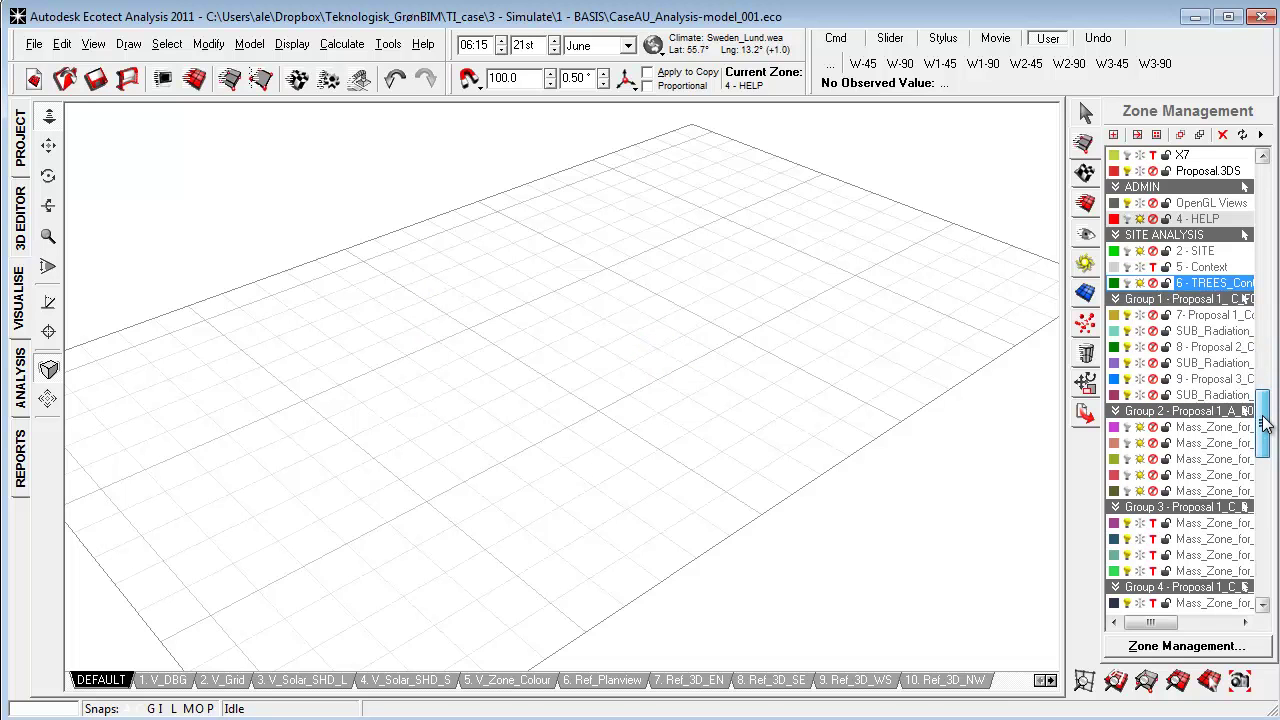
{"action": "left_click", "coordinate": [1139, 316]}
{"action": "right_click_drag", "start_coordinate": [466, 517], "coordinate": [595, 517]}
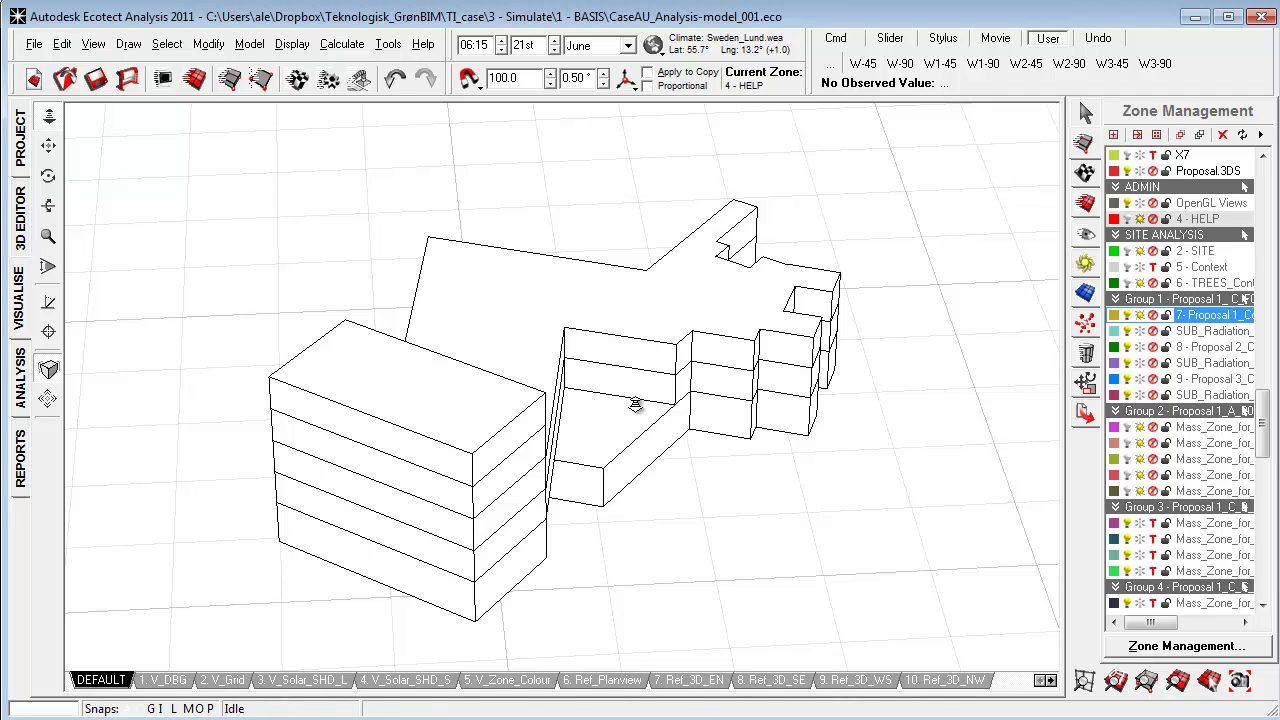
{"action": "right_click_drag", "start_coordinate": [623, 569], "coordinate": [574, 586]}
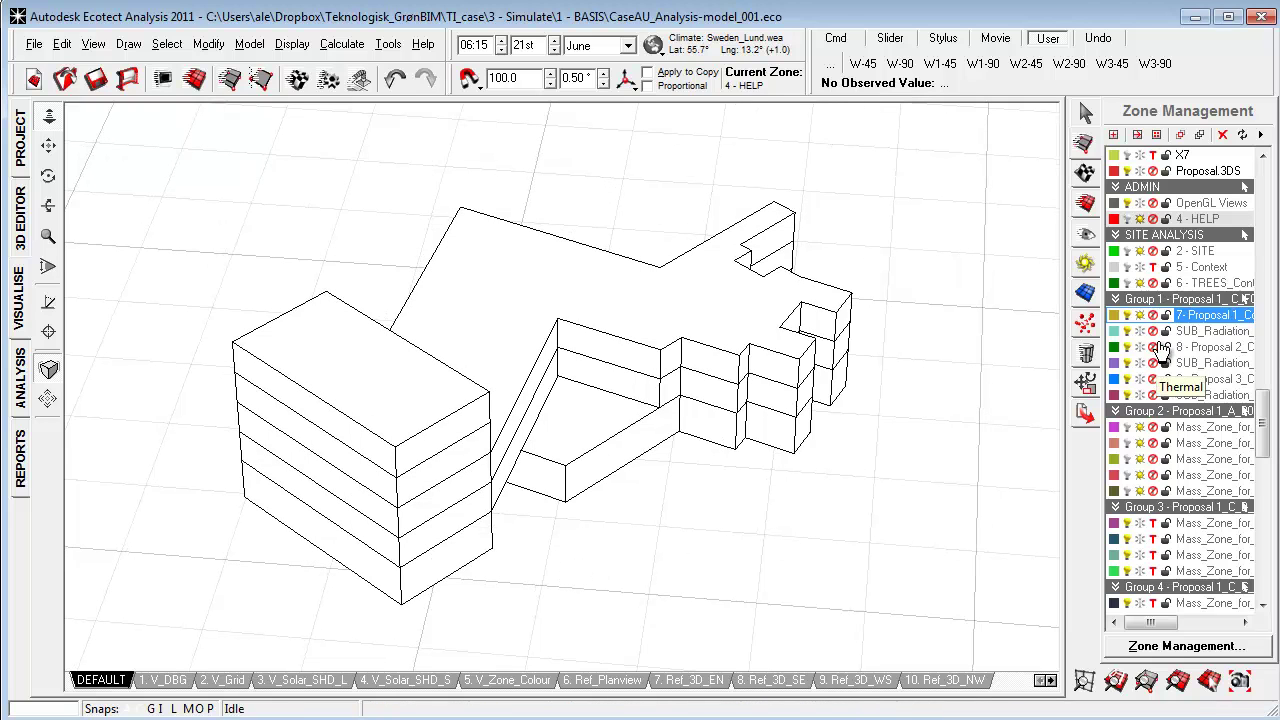
Turn on all Group 7 zones, orbit the zoned building, then hide them again
{"action": "left_click_drag", "start_coordinate": [1265, 432], "coordinate": [1265, 477]}
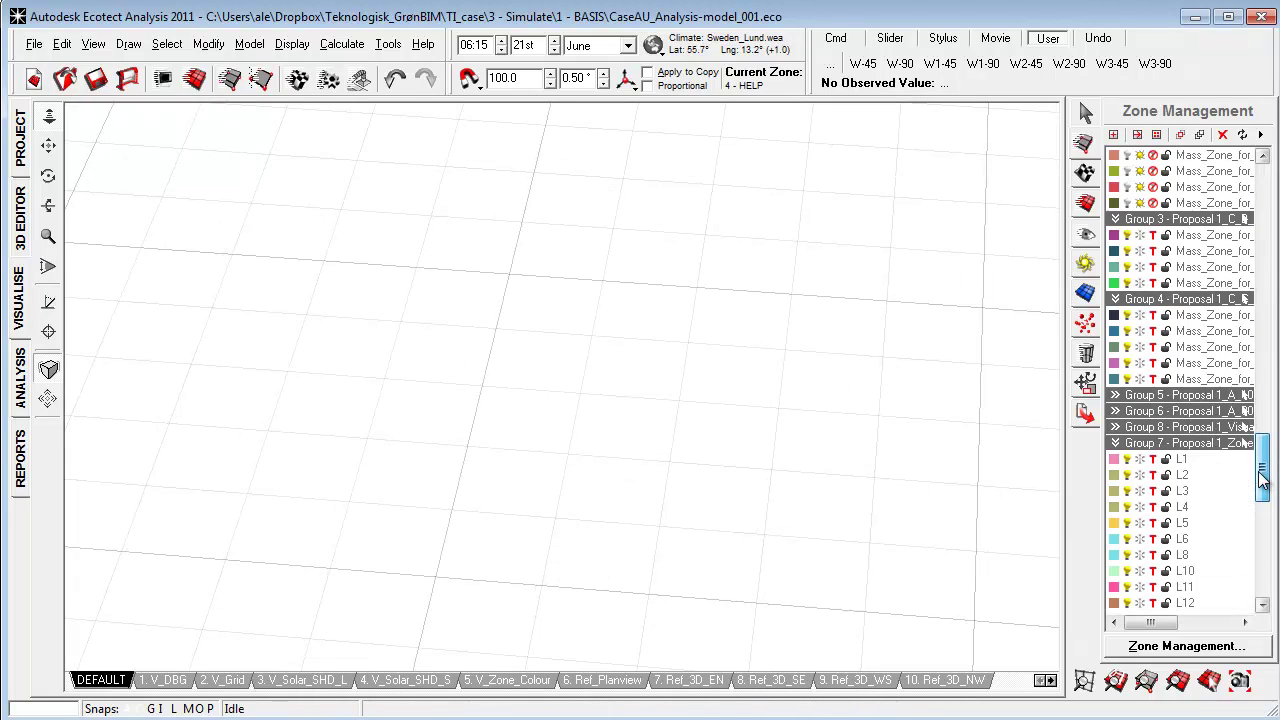
{"action": "left_click", "coordinate": [1247, 445]}
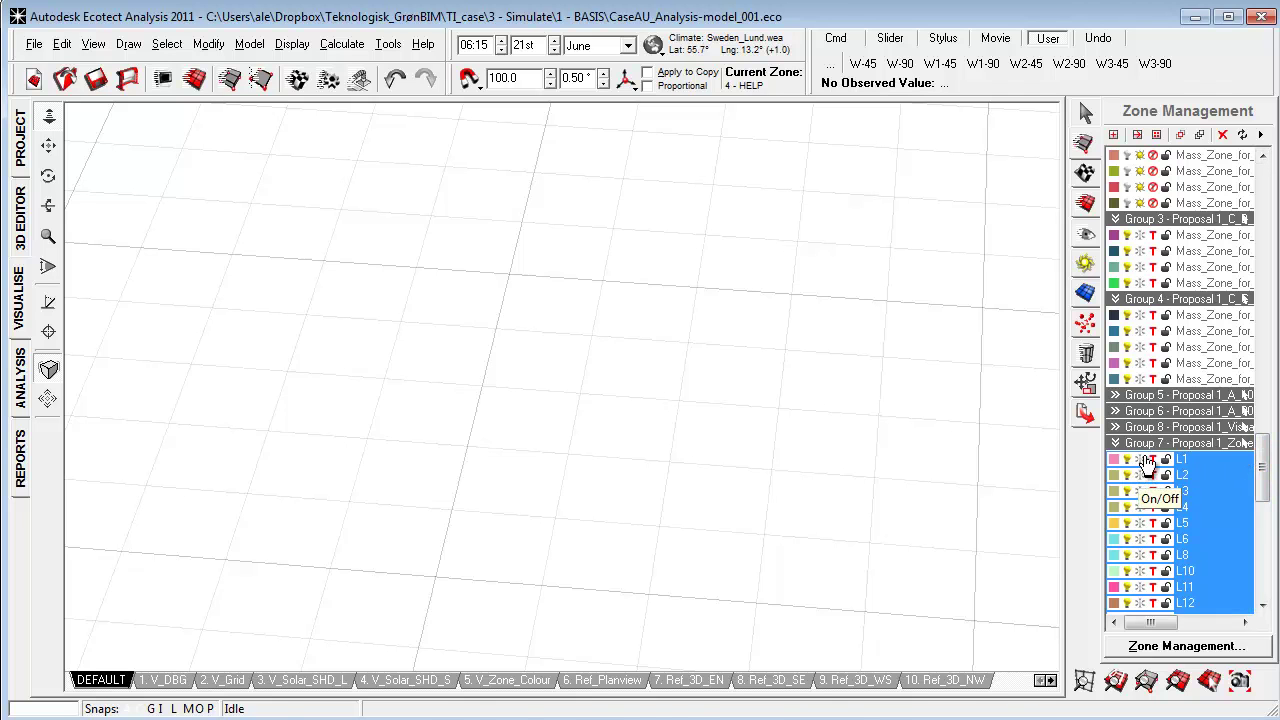
{"action": "left_click", "coordinate": [1127, 490]}
{"action": "right_click_drag", "start_coordinate": [617, 539], "coordinate": [656, 533]}
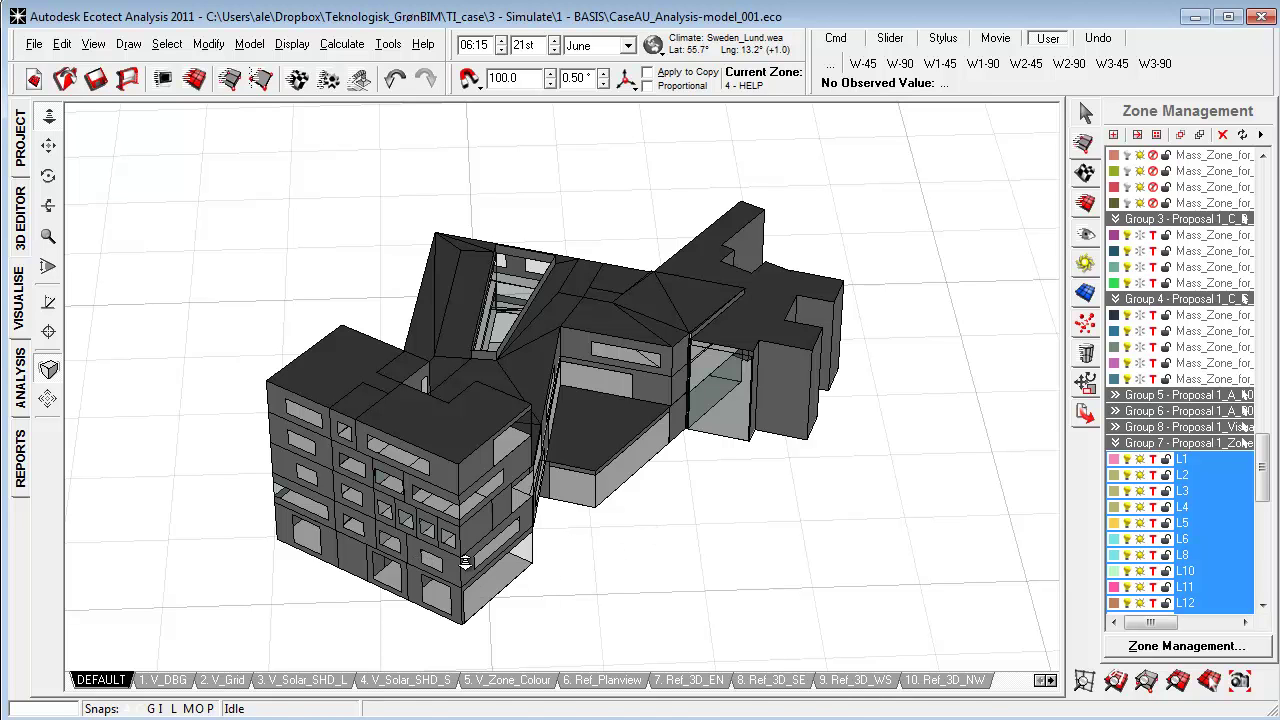
{"action": "right_click_drag", "start_coordinate": [611, 582], "coordinate": [509, 561]}
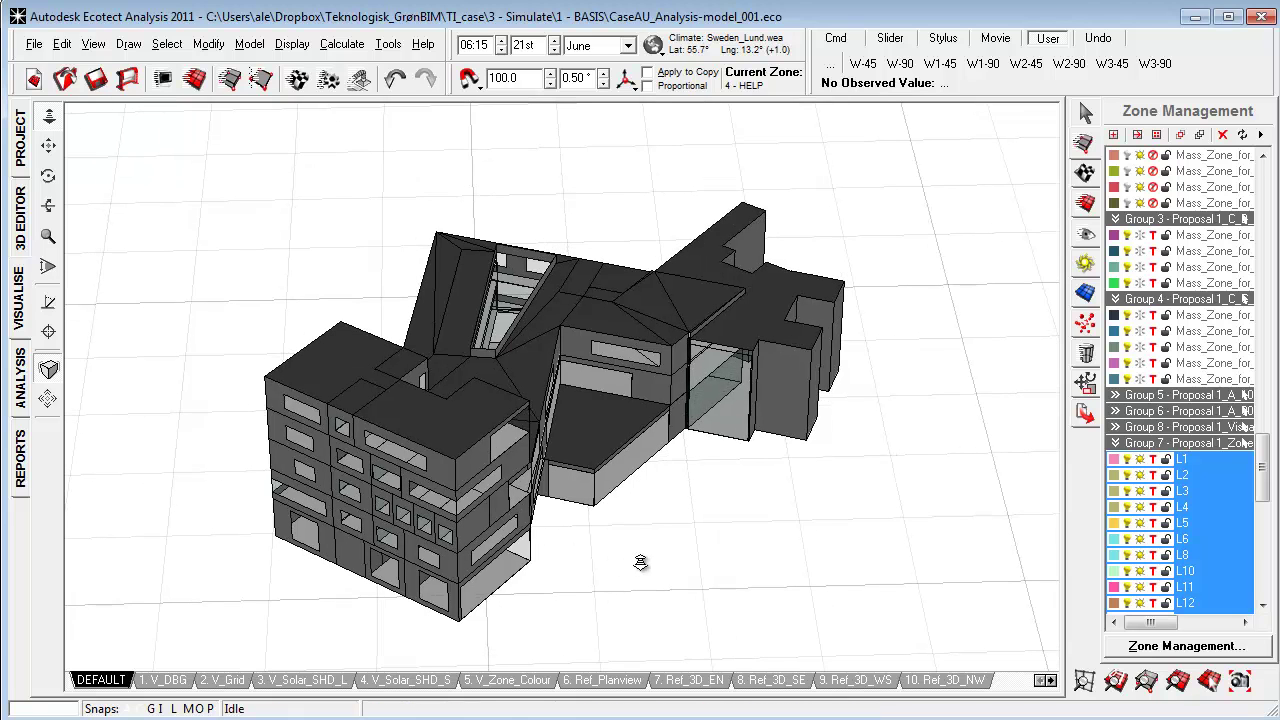
{"action": "left_click", "coordinate": [1143, 472]}
{"action": "left_click", "coordinate": [1116, 443]}
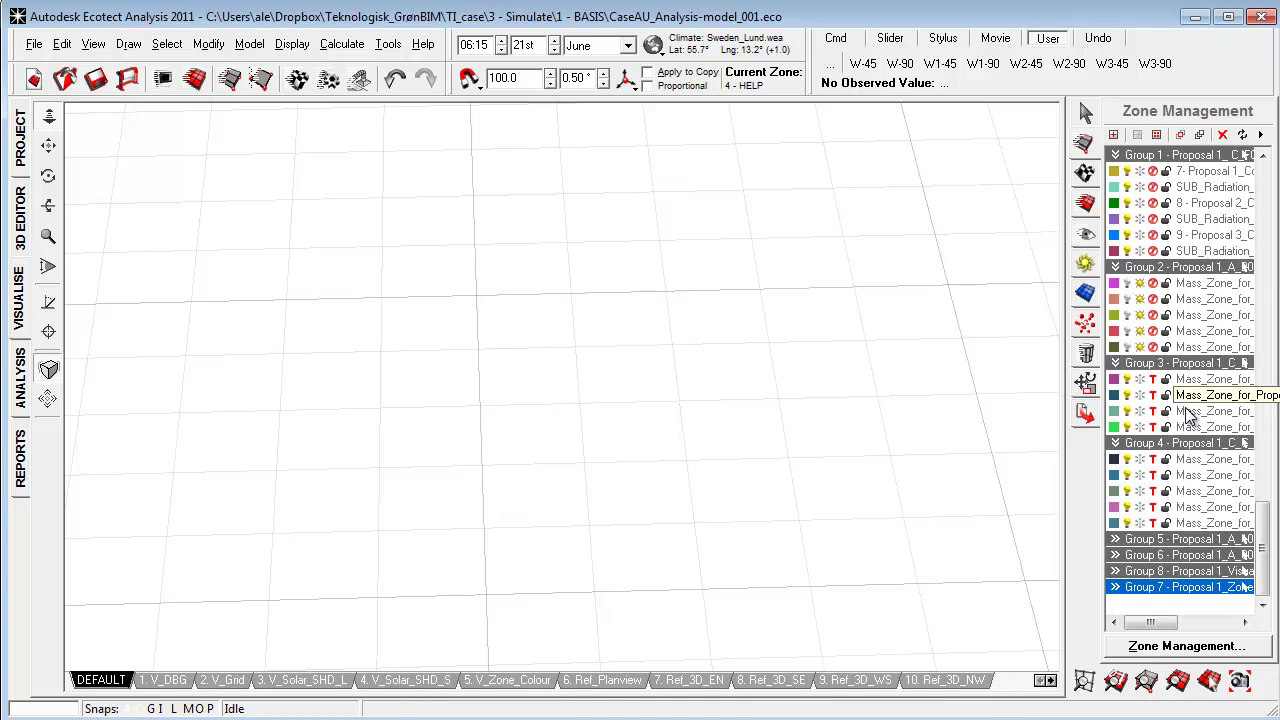
Display the Proposal.3DS zone and orbit around the detailed building model
{"action": "left_click_drag", "start_coordinate": [1266, 529], "coordinate": [1266, 437]}
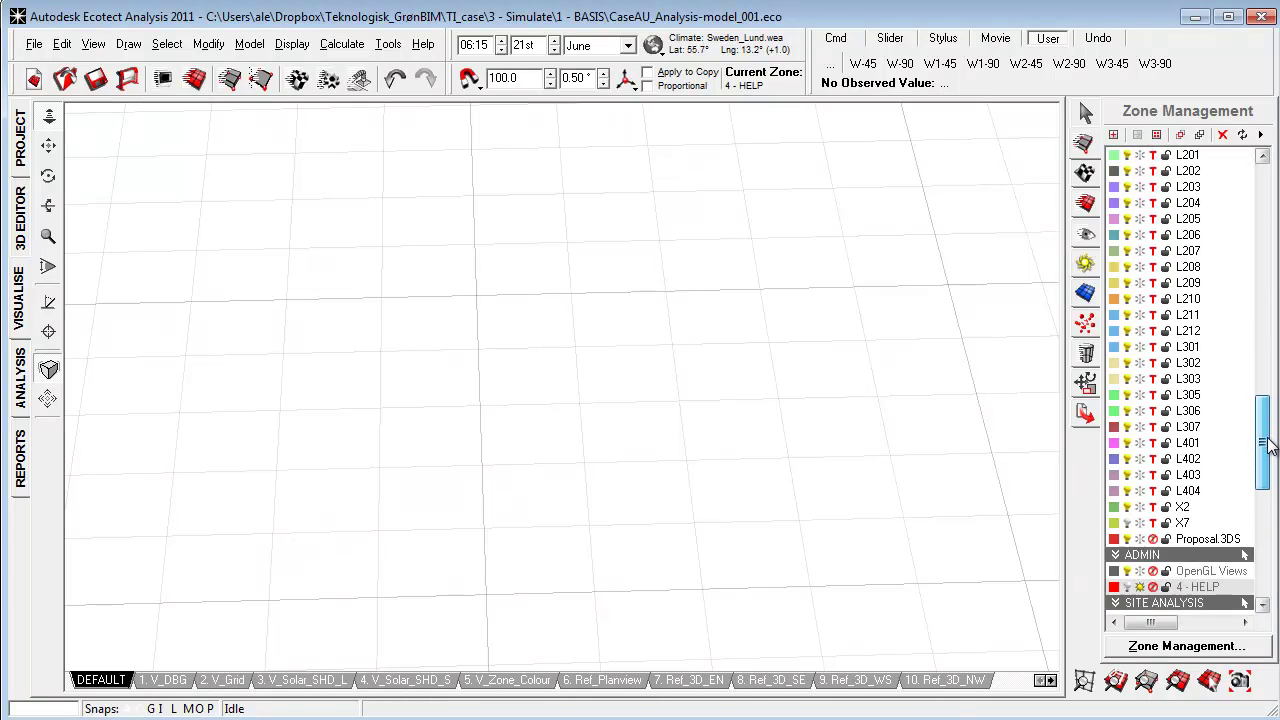
{"action": "scroll", "coordinate": [1195, 493], "scroll_direction": "down", "scroll_amount": 1}
{"action": "left_click", "coordinate": [1140, 507]}
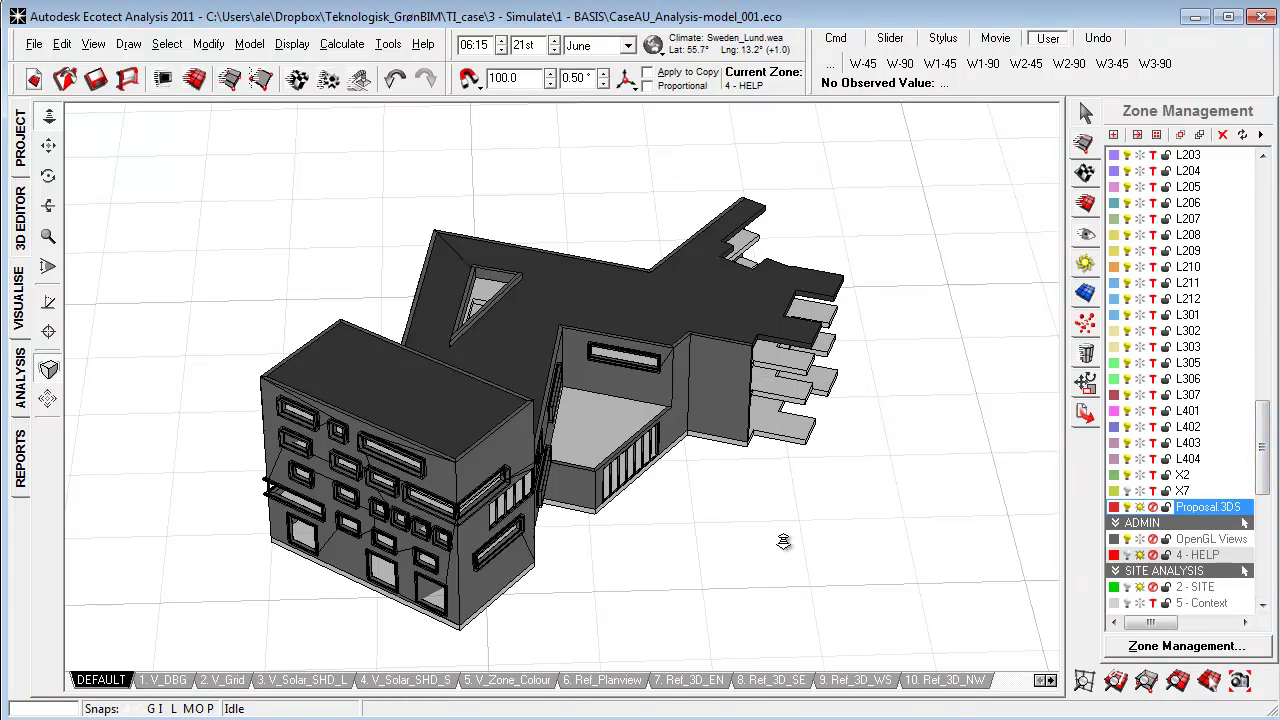
{"action": "right_click_drag", "start_coordinate": [673, 566], "coordinate": [501, 430]}
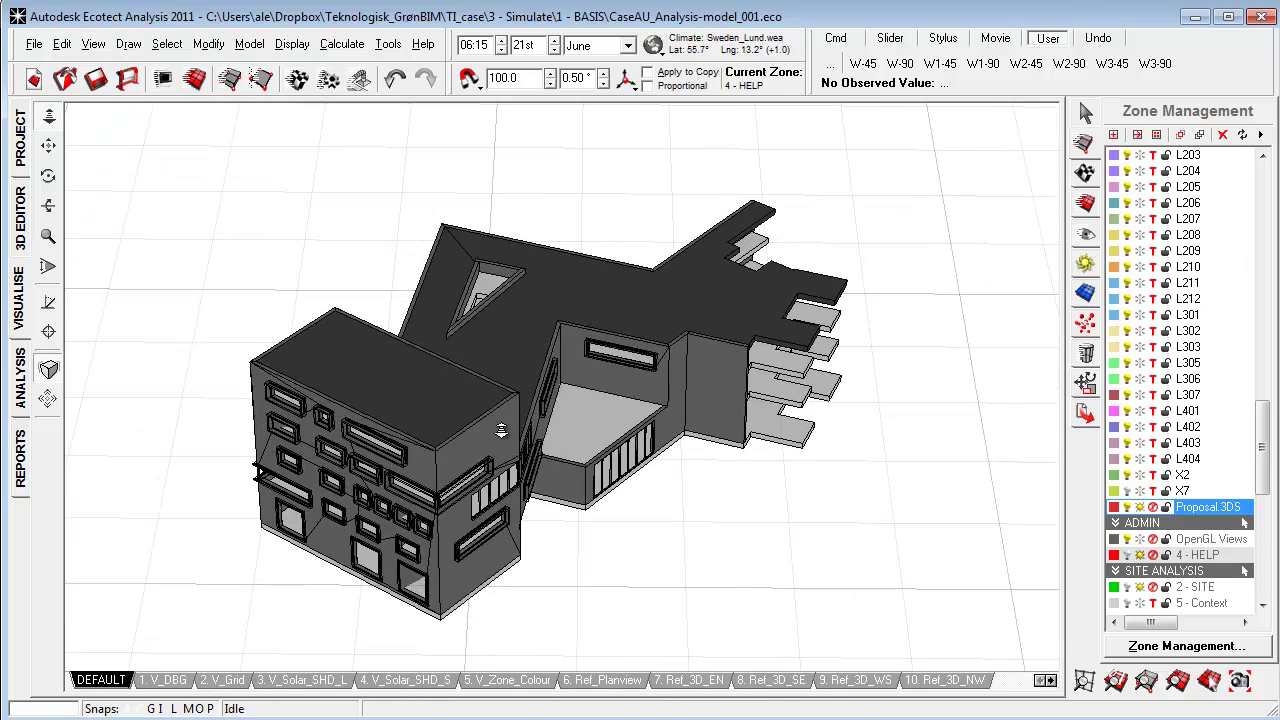
{"action": "mouse_move", "coordinate": [606, 512]}
{"action": "right_mouse_down"}
{"action": "mouse_move", "coordinate": [650, 499]}
{"action": "mouse_move", "coordinate": [623, 523]}
{"action": "mouse_move", "coordinate": [654, 517]}
{"action": "mouse_move", "coordinate": [650, 501]}
{"action": "mouse_move", "coordinate": [612, 526]}
{"action": "right_mouse_up"}
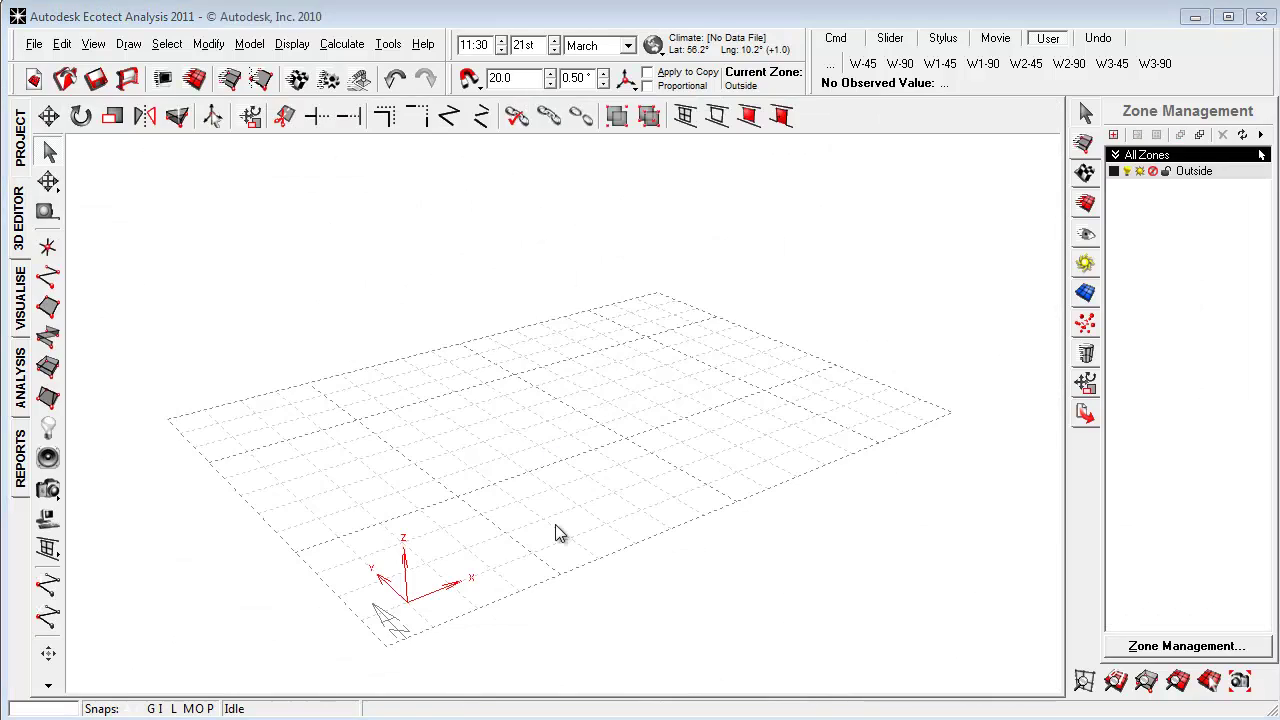
Orbit the empty grid, then bring up Windows Explorer at the 2 - Modeling folder
{"action": "right_click_drag", "start_coordinate": [557, 531], "coordinate": [556, 584]}
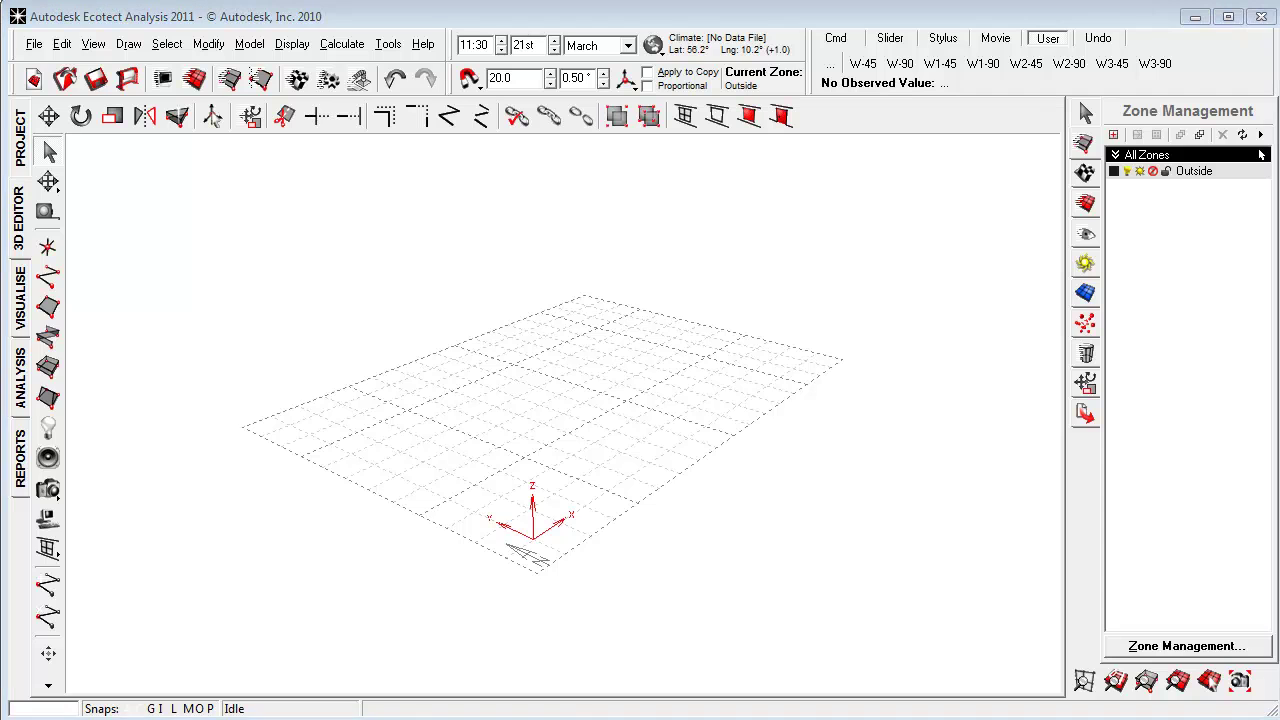
{"action": "key", "text": "alt+Tab"}
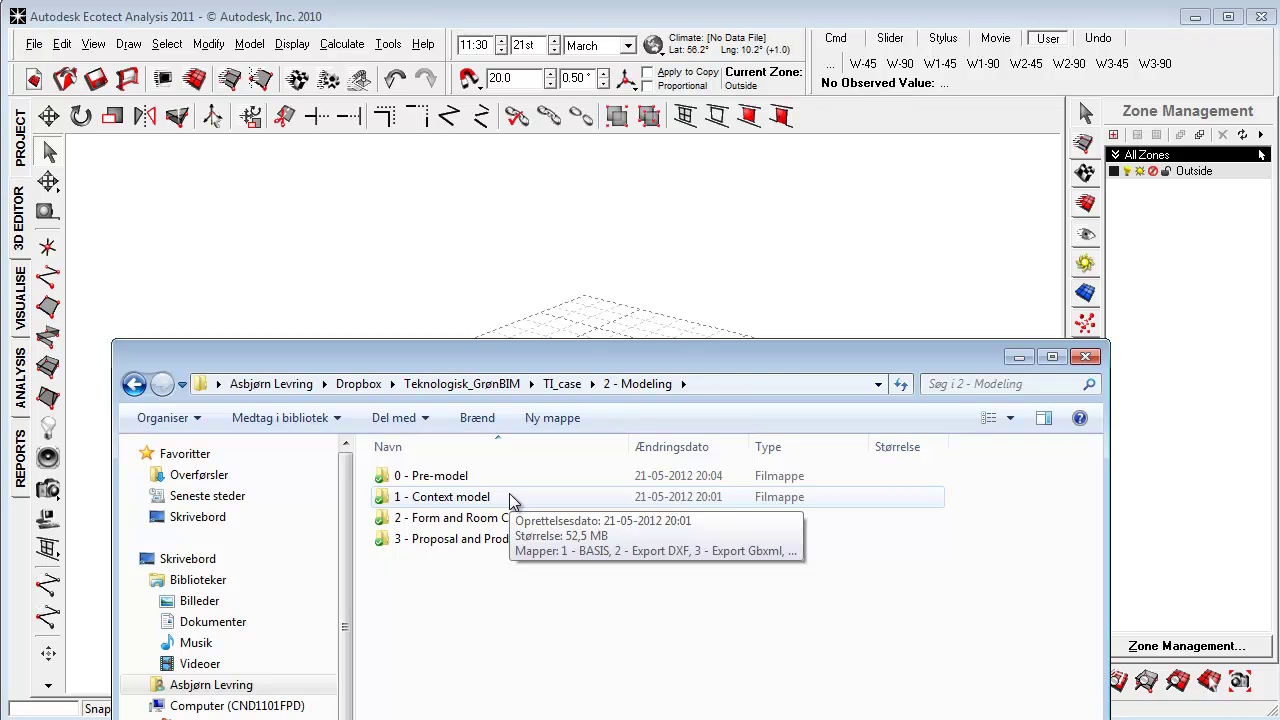
Drag CaseAU_3D-Site-Context-model_001.dxf from 1 - Context model > 2 - Export DXF into Ecotect
{"action": "double_click", "coordinate": [487, 498]}
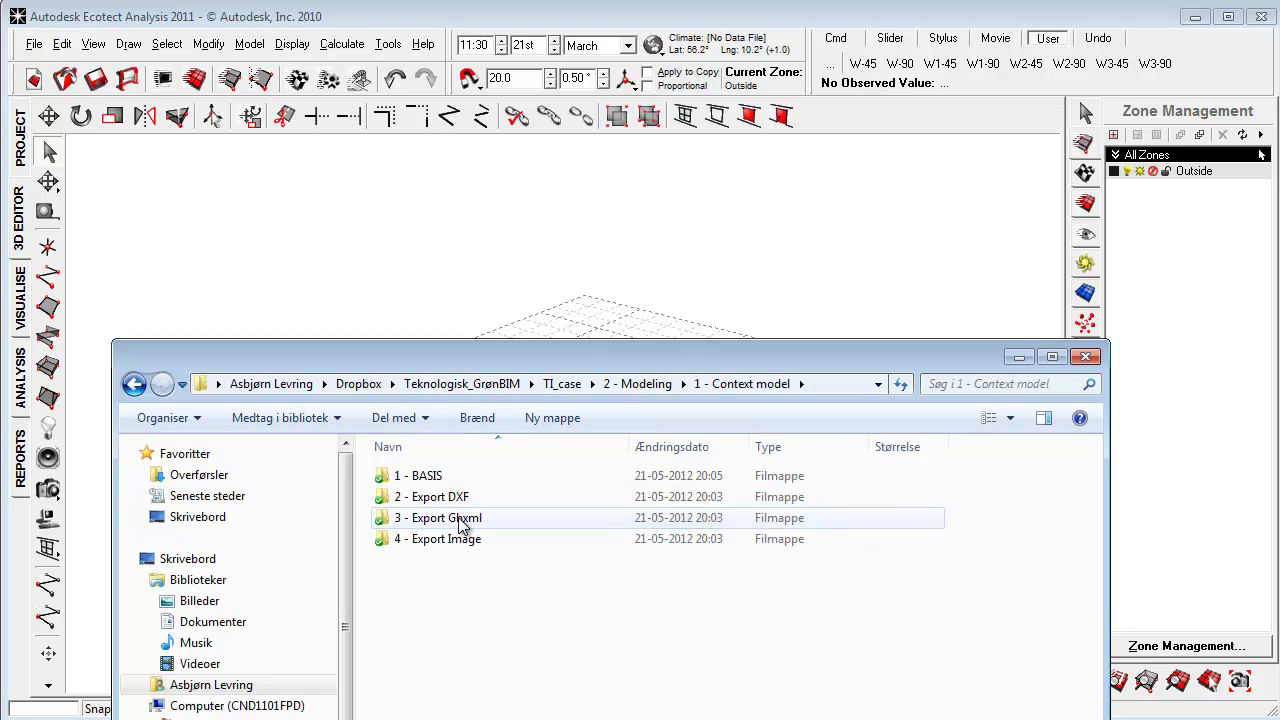
{"action": "double_click", "coordinate": [459, 500]}
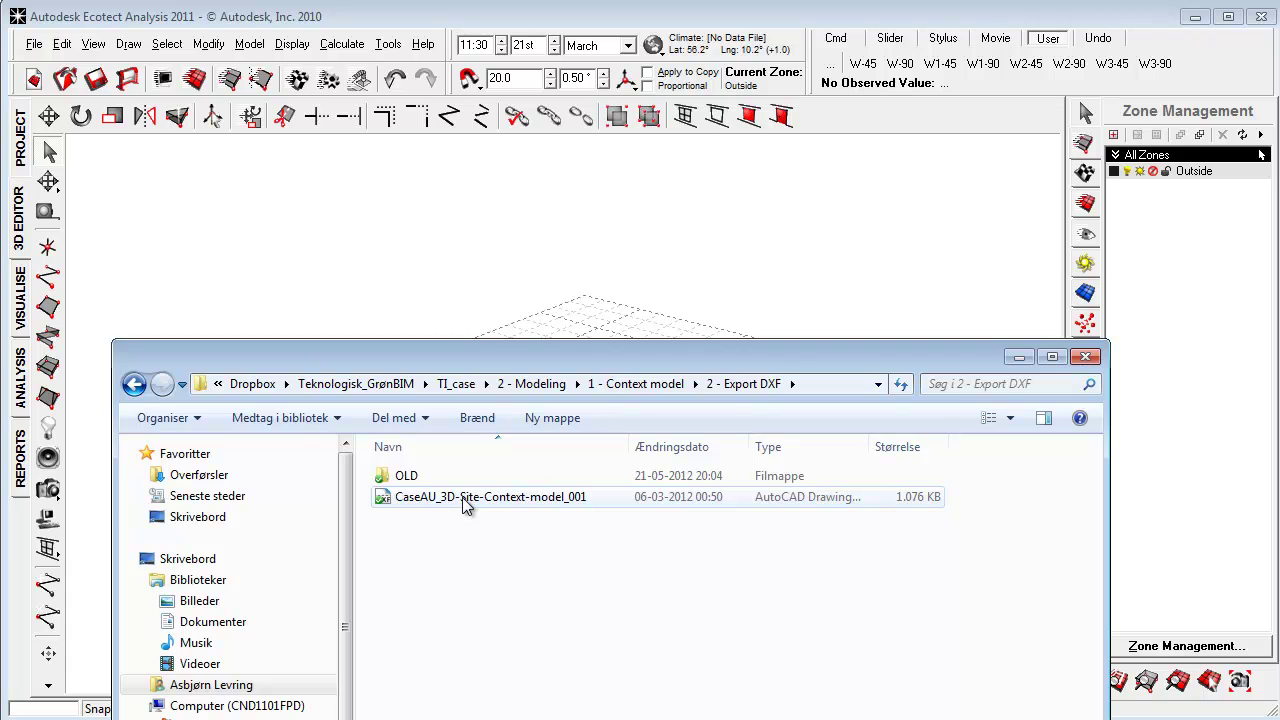
{"action": "left_click_drag", "start_coordinate": [463, 505], "coordinate": [416, 302]}
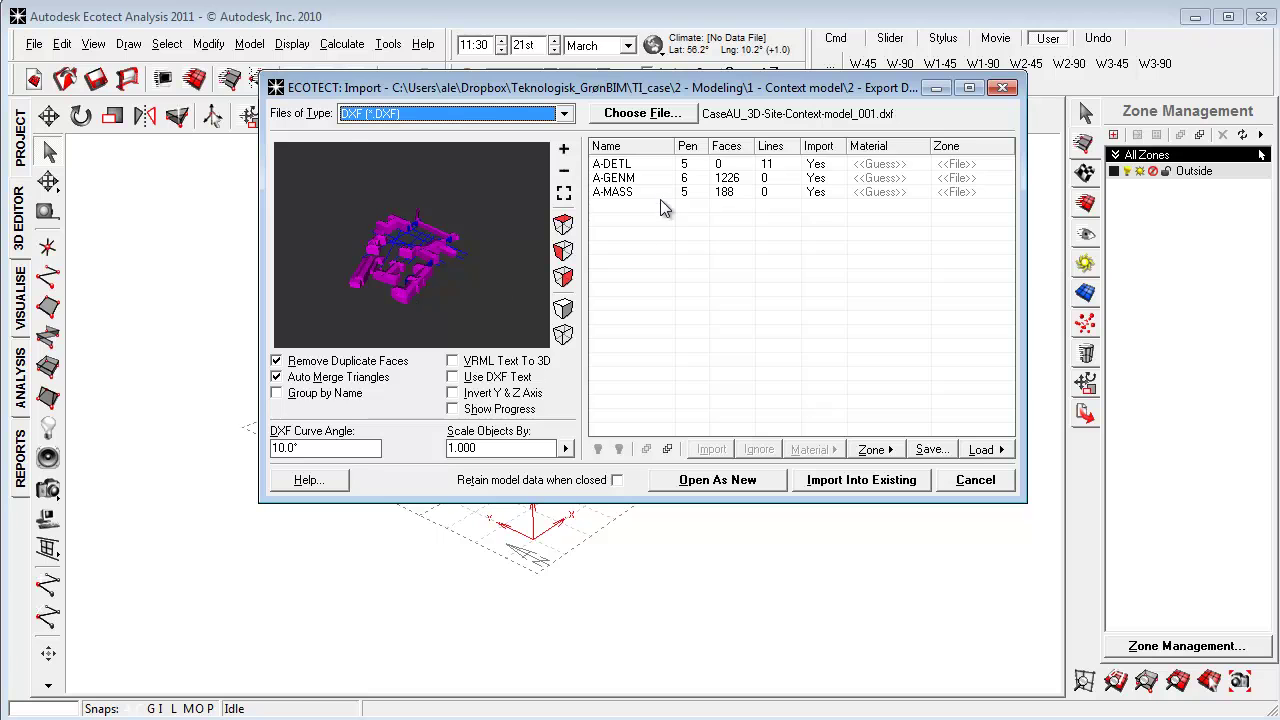
Set the A-DETL layer to Ignore, then preview the A-GENM and A-MASS layers together
{"action": "left_click", "coordinate": [638, 164]}
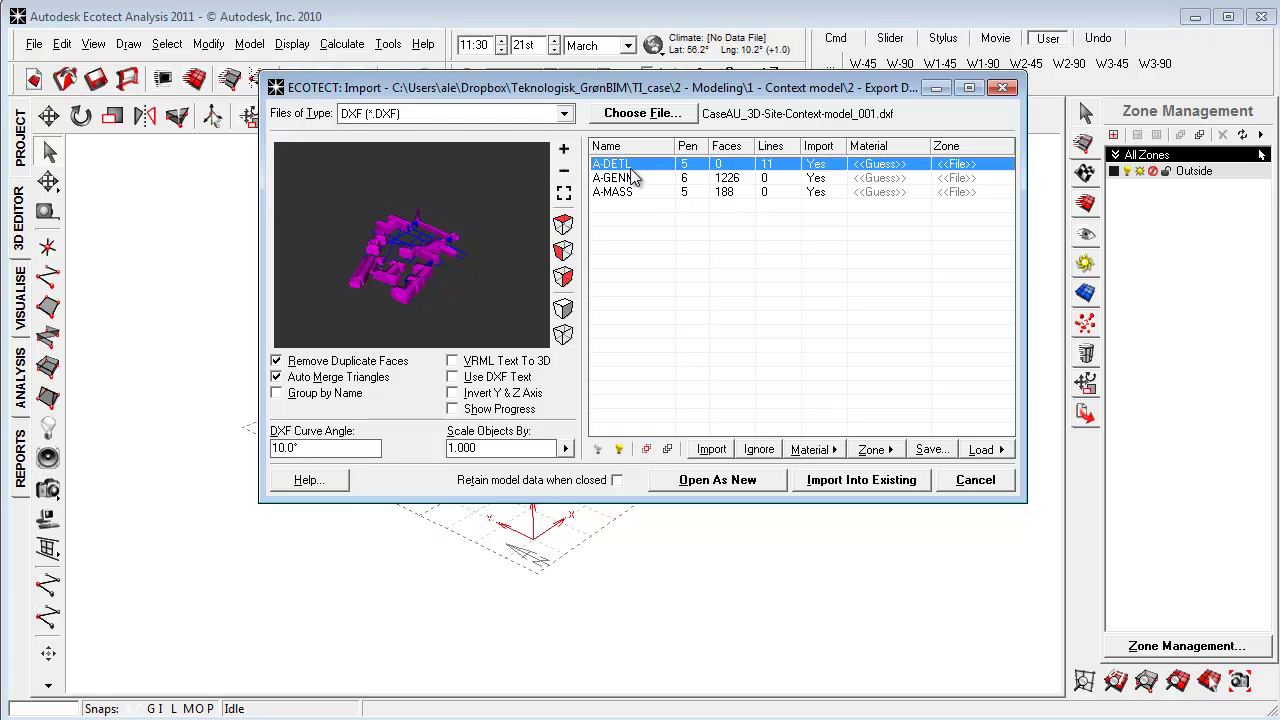
{"action": "left_click", "coordinate": [646, 449]}
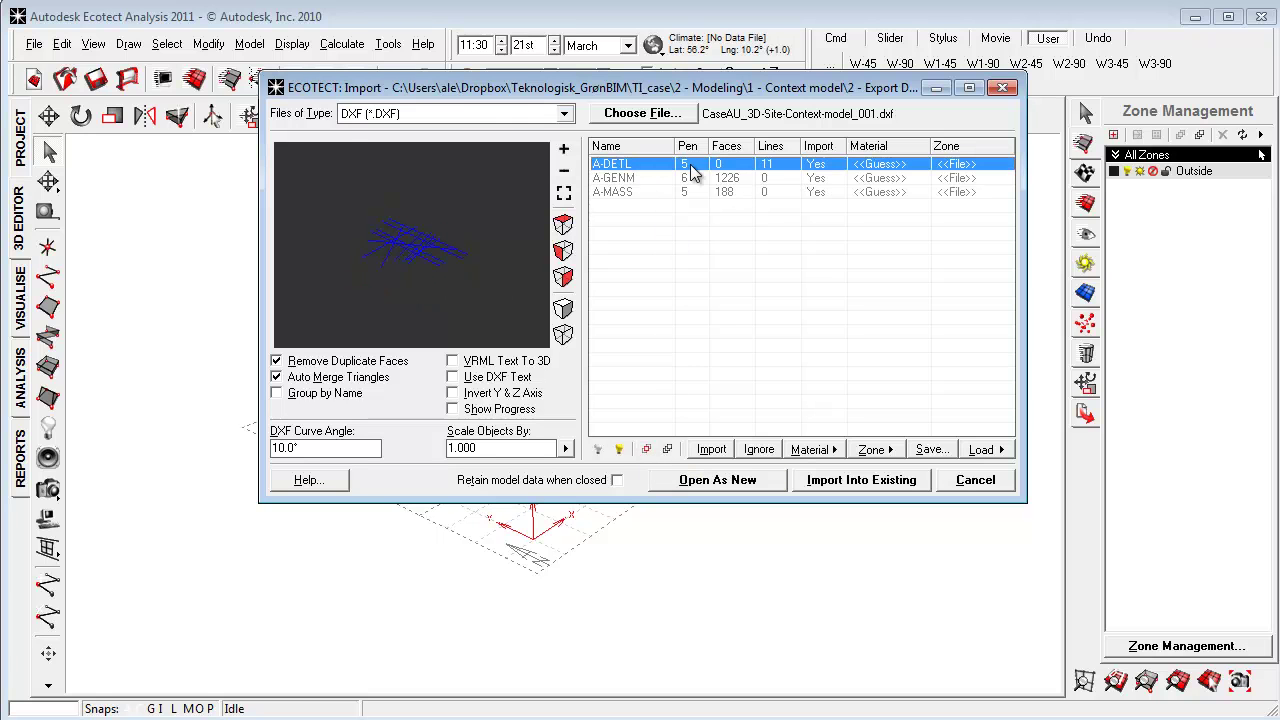
{"action": "left_click", "coordinate": [759, 449]}
{"action": "left_click", "coordinate": [615, 178]}
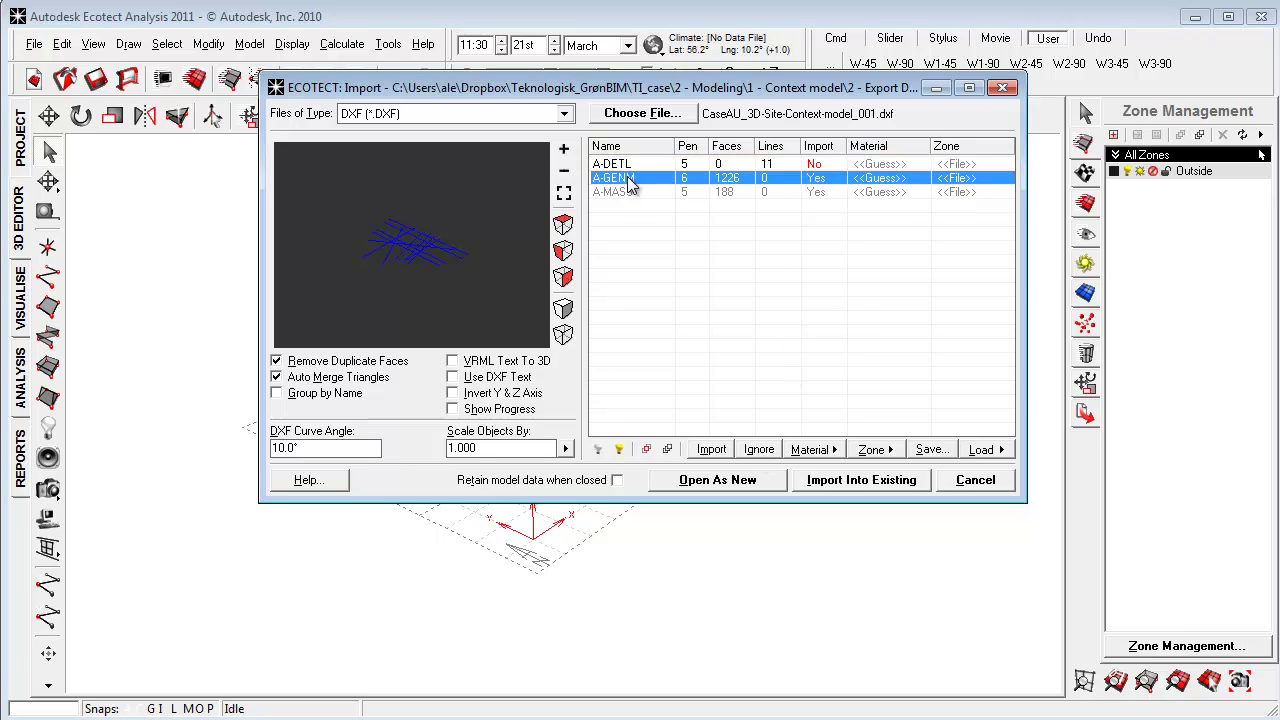
{"action": "left_click", "coordinate": [630, 194], "text": "shift"}
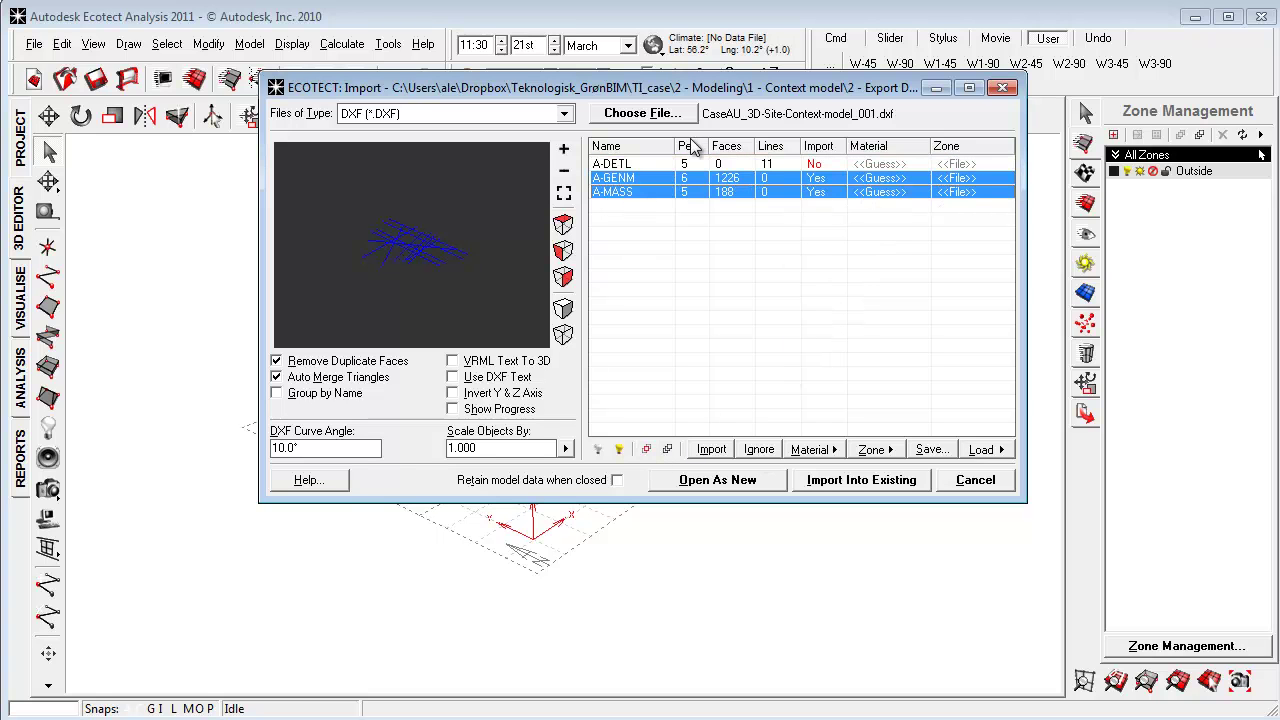
{"action": "left_click", "coordinate": [646, 449]}
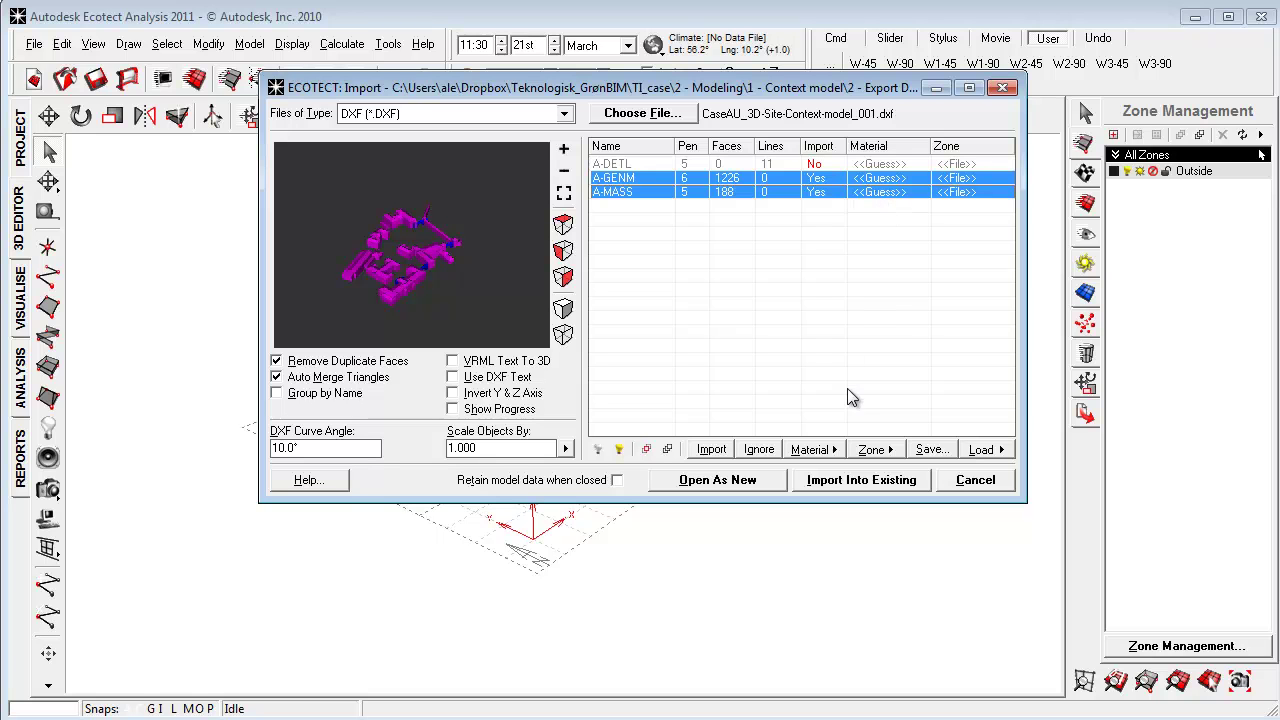
Assign the existing Kontekst_model material to the A-GENM and A-MASS layers
{"action": "left_click", "coordinate": [811, 449]}
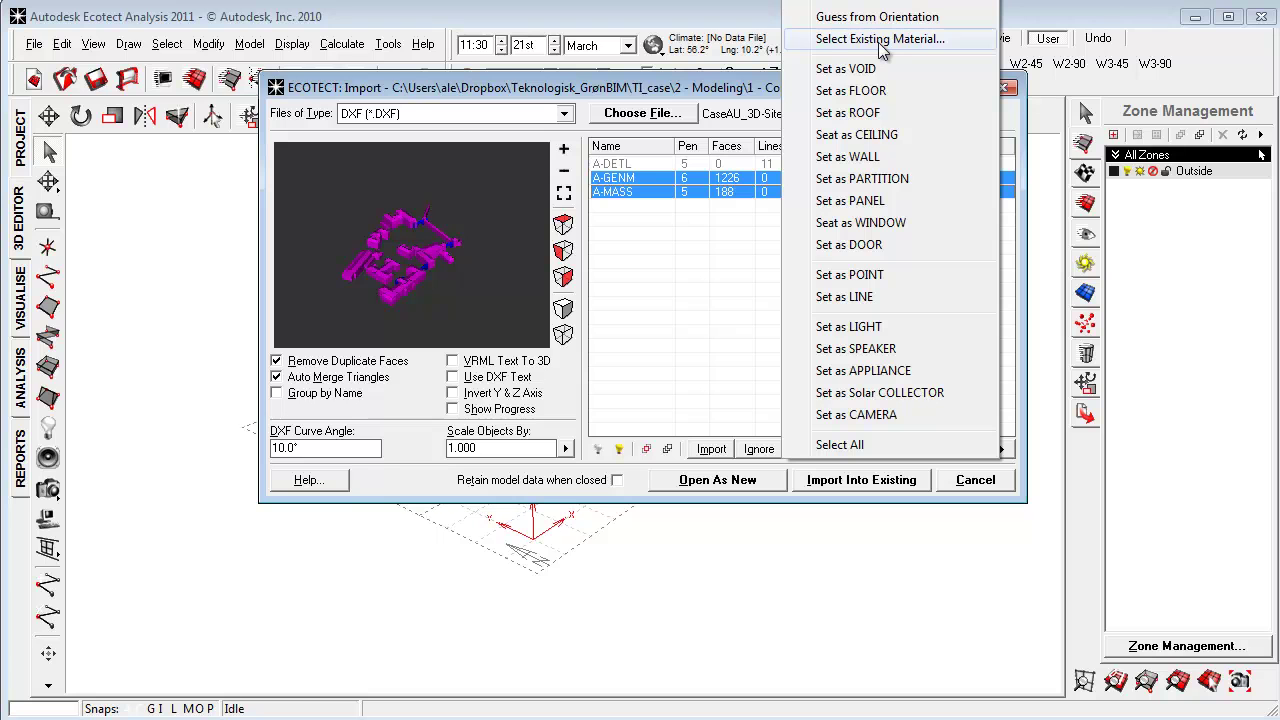
{"action": "left_click", "coordinate": [880, 40]}
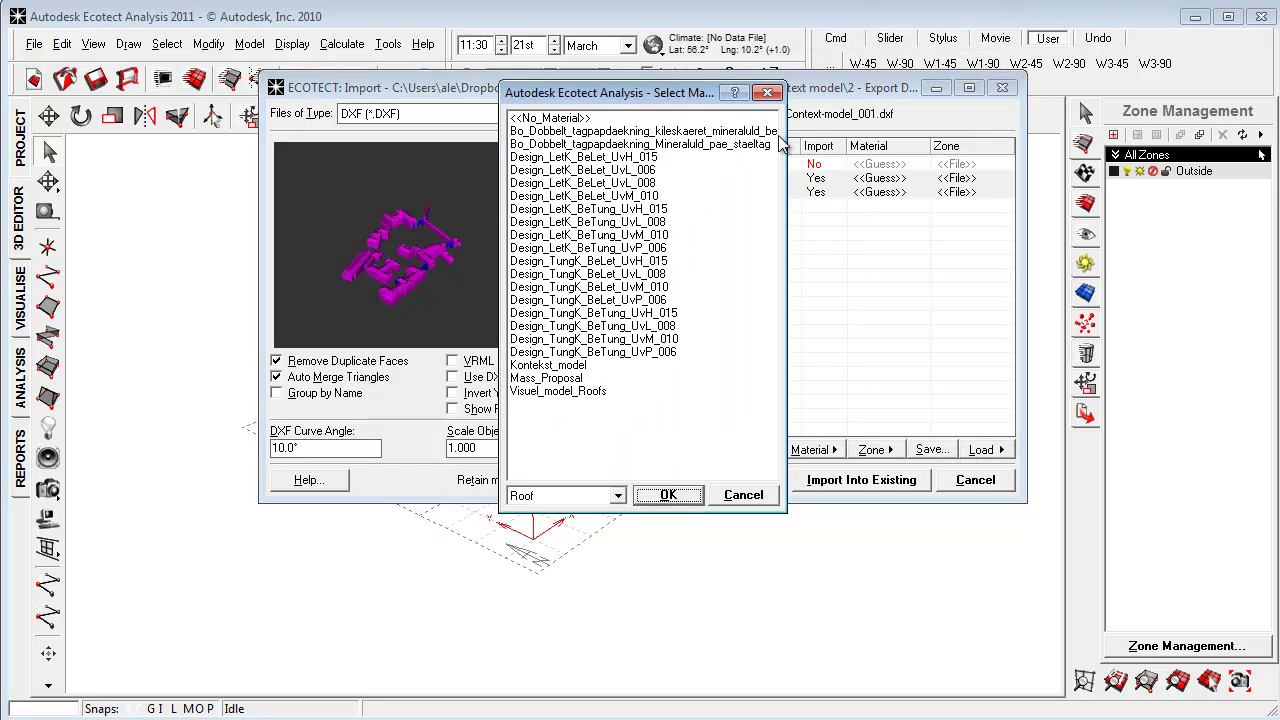
{"action": "left_click", "coordinate": [562, 366]}
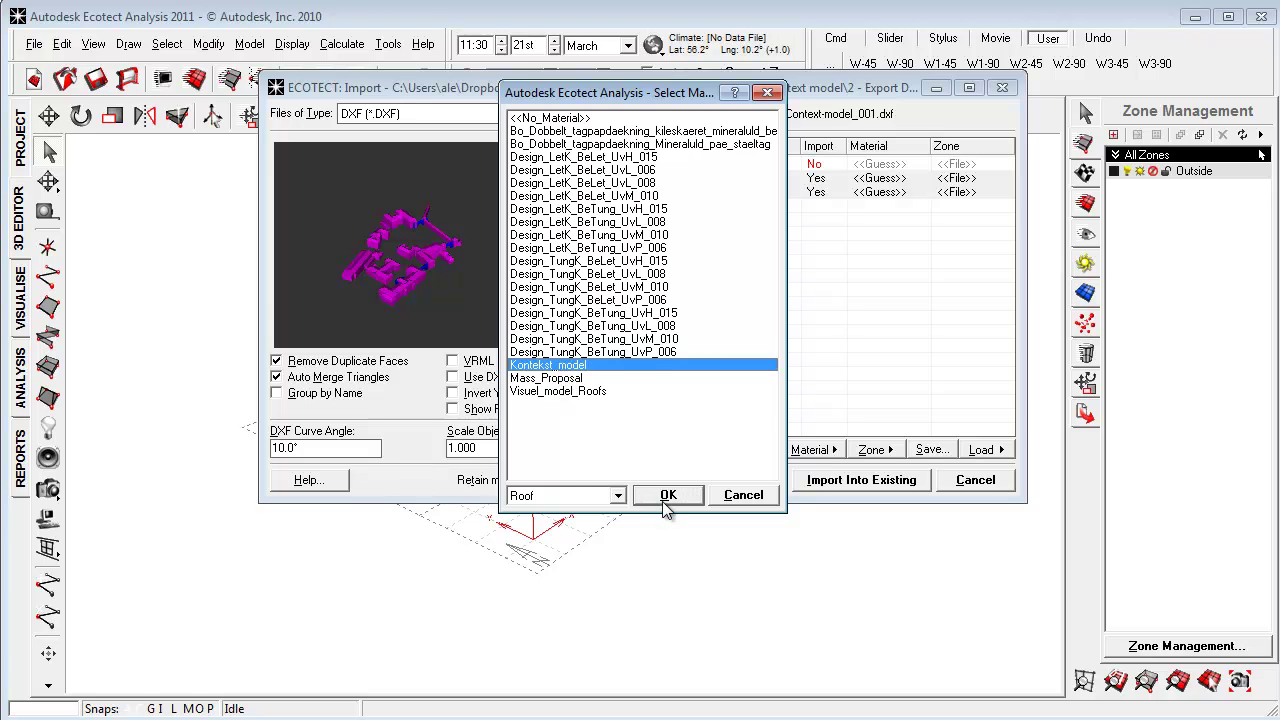
{"action": "left_click", "coordinate": [665, 497]}
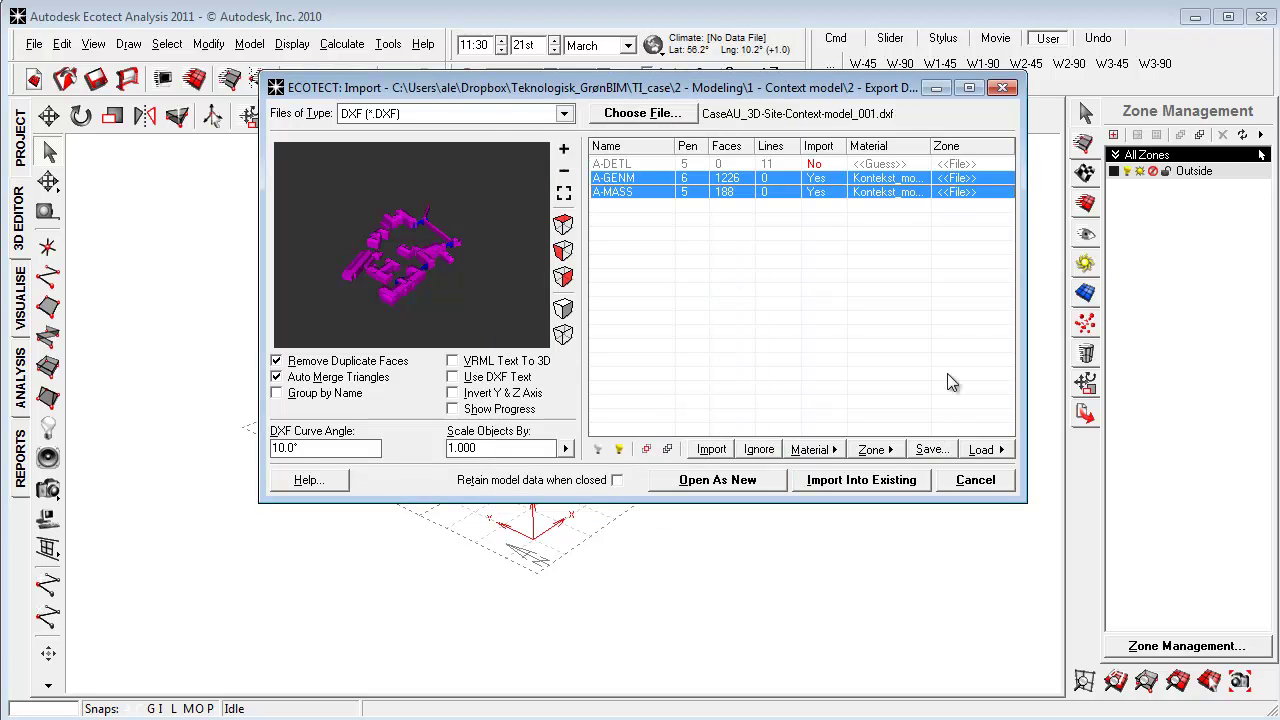
Place the A-GENM and A-MASS layers in a new zone named Context-DXF
{"action": "left_click", "coordinate": [897, 453]}
{"action": "left_click", "coordinate": [921, 591]}
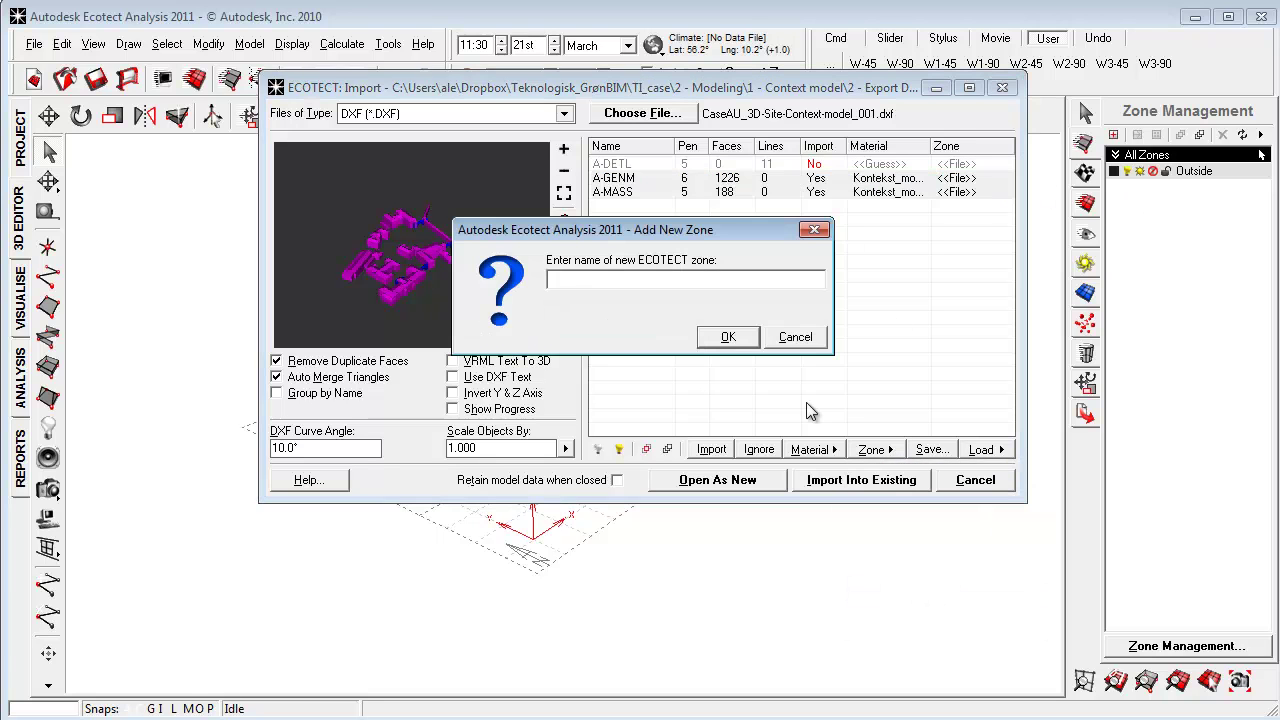
{"action": "type", "text": "Context-DXF"}
{"action": "left_click", "coordinate": [726, 337]}
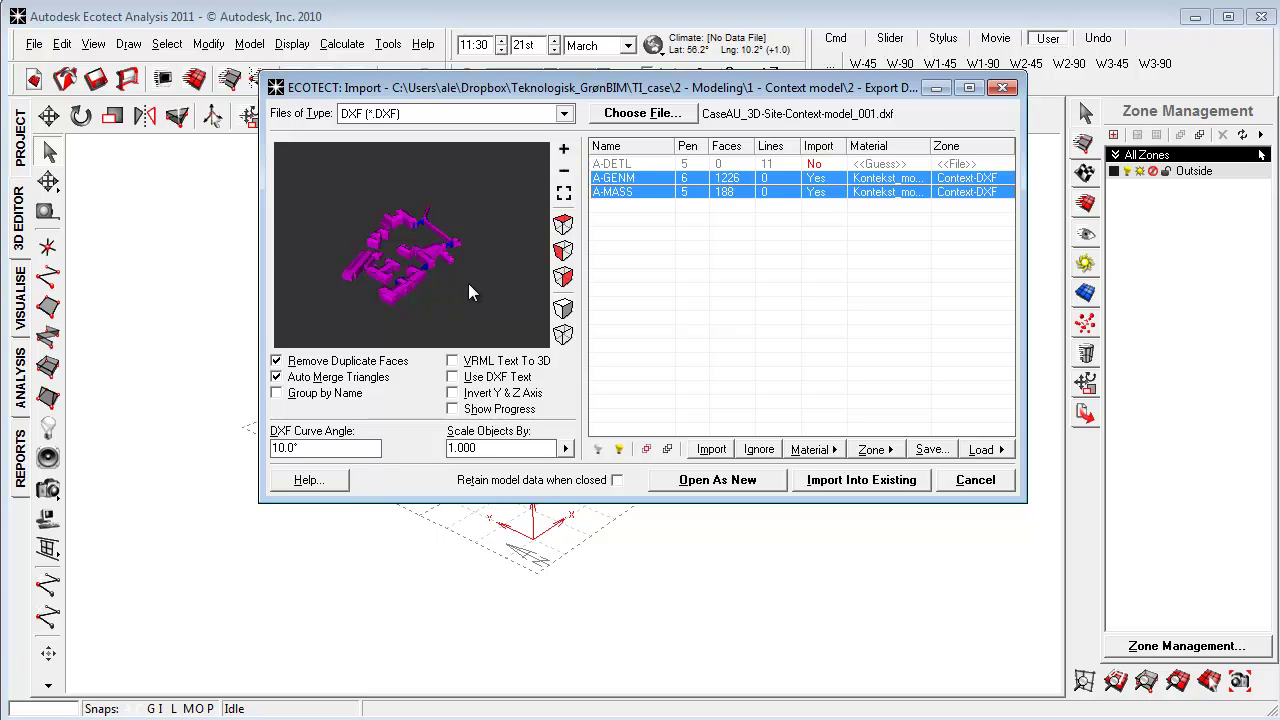
{"action": "right_click", "coordinate": [468, 283]}
{"action": "left_click", "coordinate": [436, 290]}
Import the layers into the existing model and orbit the shaded context buildings in Visualise
{"action": "left_click", "coordinate": [861, 480]}
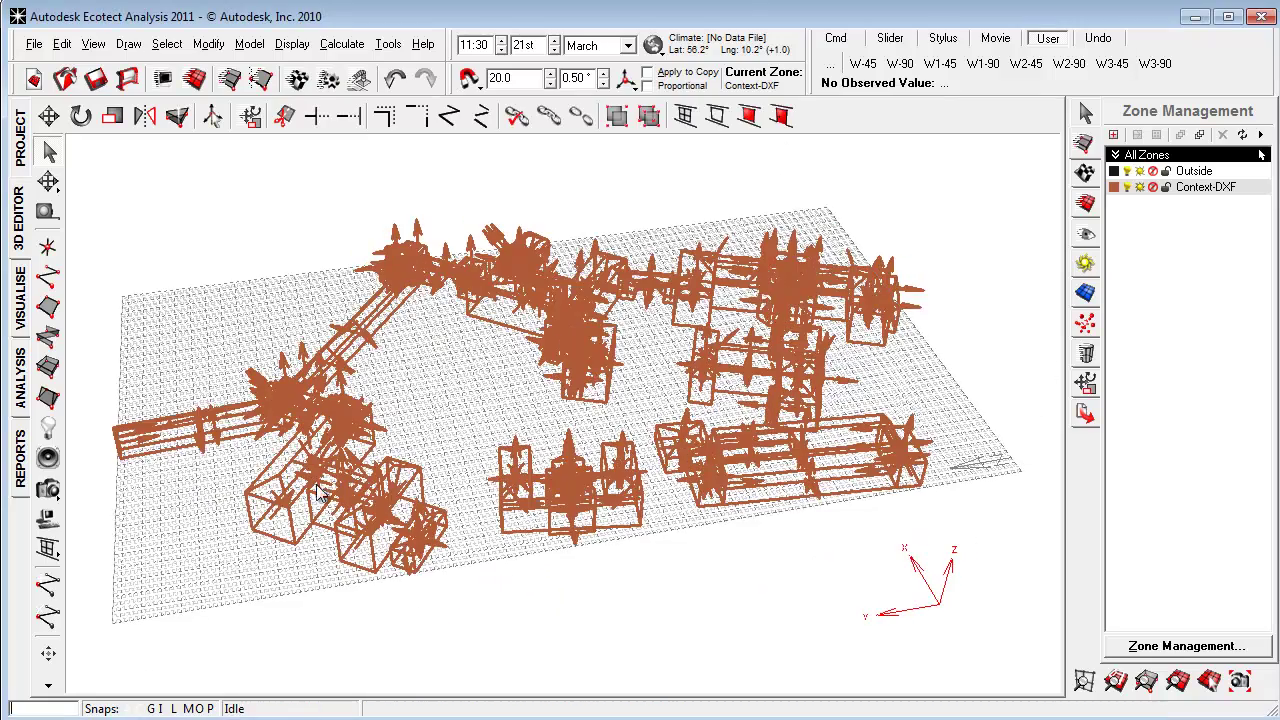
{"action": "left_click", "coordinate": [21, 318]}
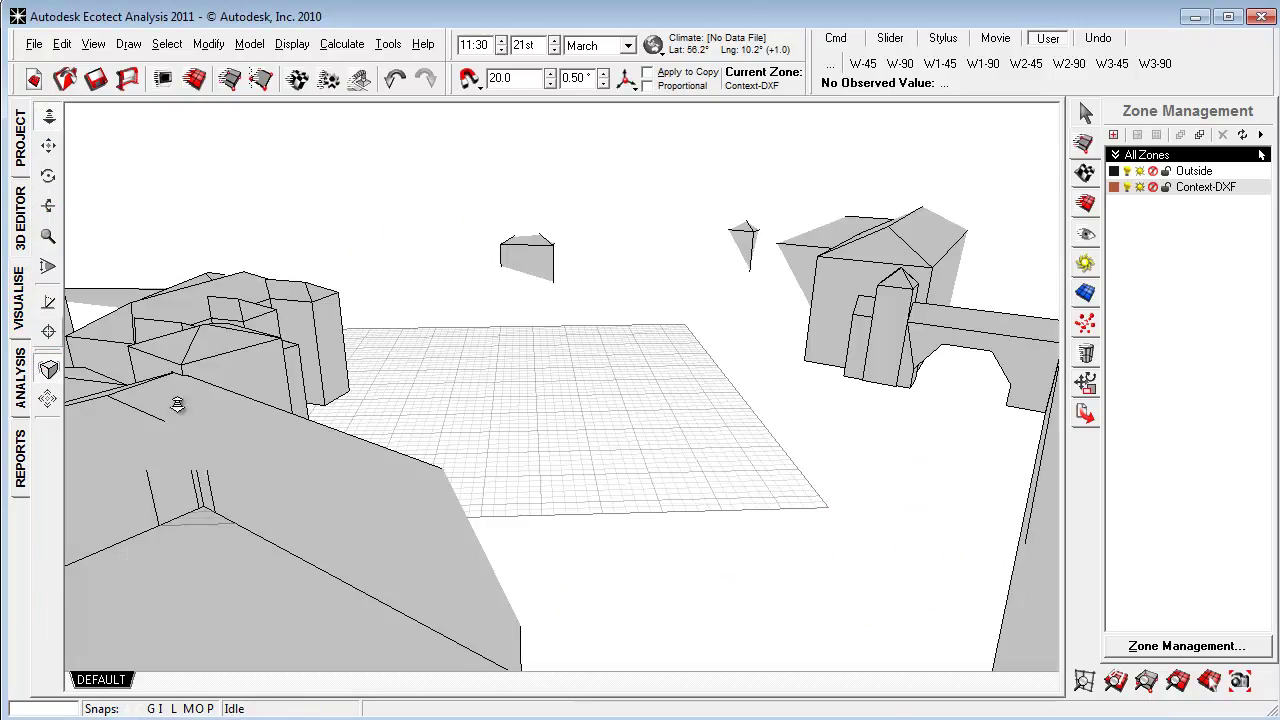
{"action": "left_click", "coordinate": [1116, 681]}
{"action": "mouse_move", "coordinate": [700, 514]}
{"action": "right_mouse_down"}
{"action": "mouse_move", "coordinate": [314, 443]}
{"action": "mouse_move", "coordinate": [626, 554]}
{"action": "mouse_move", "coordinate": [643, 523]}
{"action": "mouse_move", "coordinate": [316, 500]}
{"action": "mouse_move", "coordinate": [684, 516]}
{"action": "mouse_move", "coordinate": [603, 526]}
{"action": "right_mouse_up"}
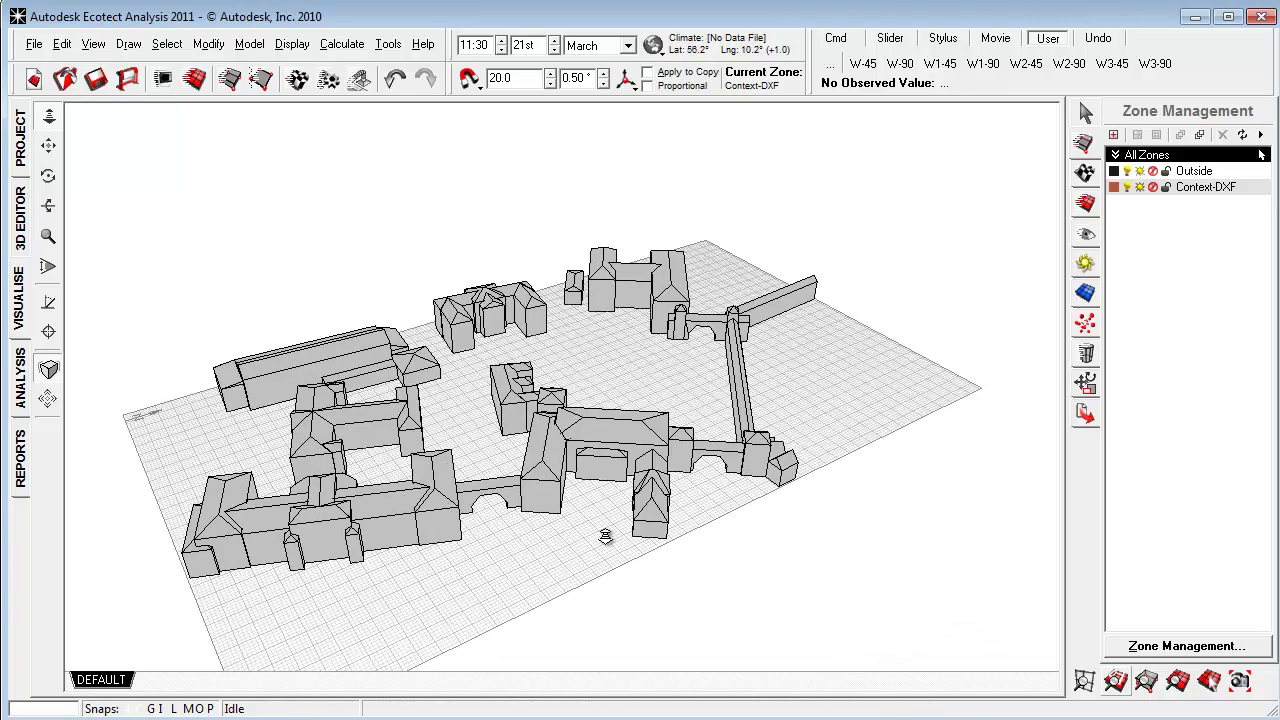
{"action": "right_click_drag", "start_coordinate": [711, 366], "coordinate": [760, 540]}
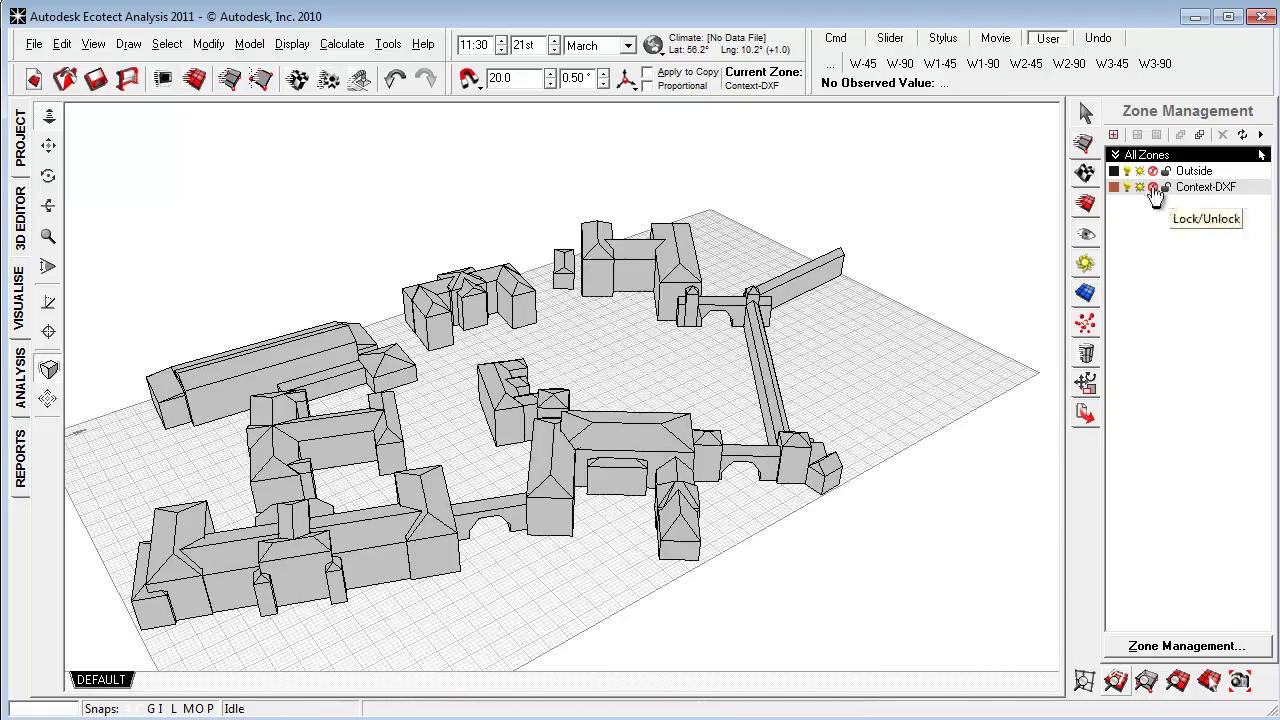
Return Explorer to the 2 - Modeling folder and hide the Context-DXF zone in Ecotect
{"action": "key", "text": "alt+Tab"}
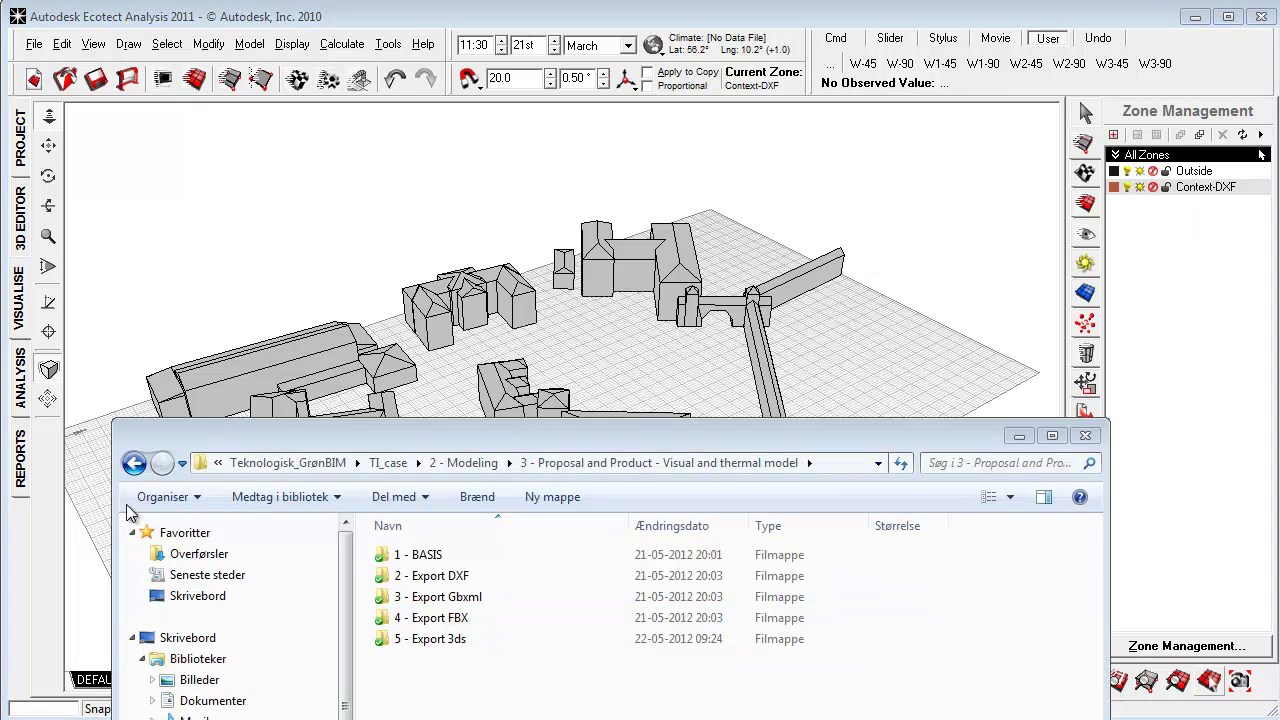
{"action": "left_click", "coordinate": [140, 472]}
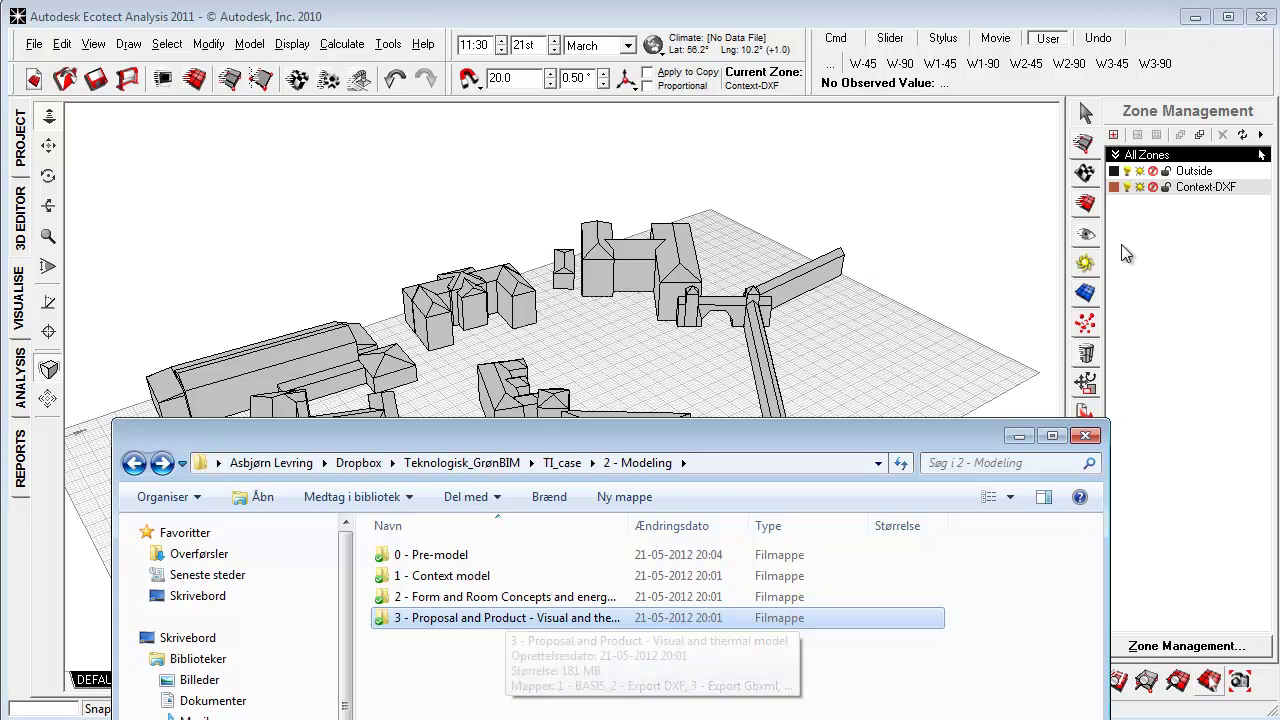
{"action": "left_click", "coordinate": [1127, 188]}
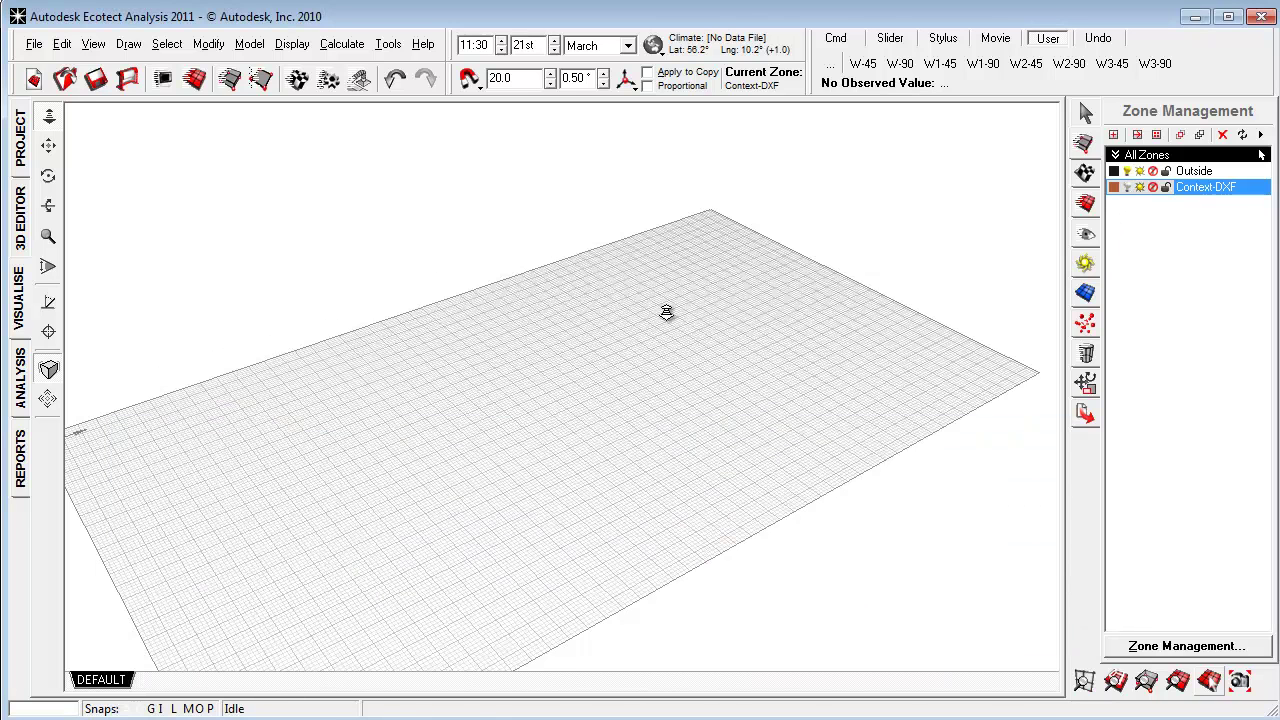
{"action": "right_click_drag", "start_coordinate": [622, 462], "coordinate": [652, 551]}
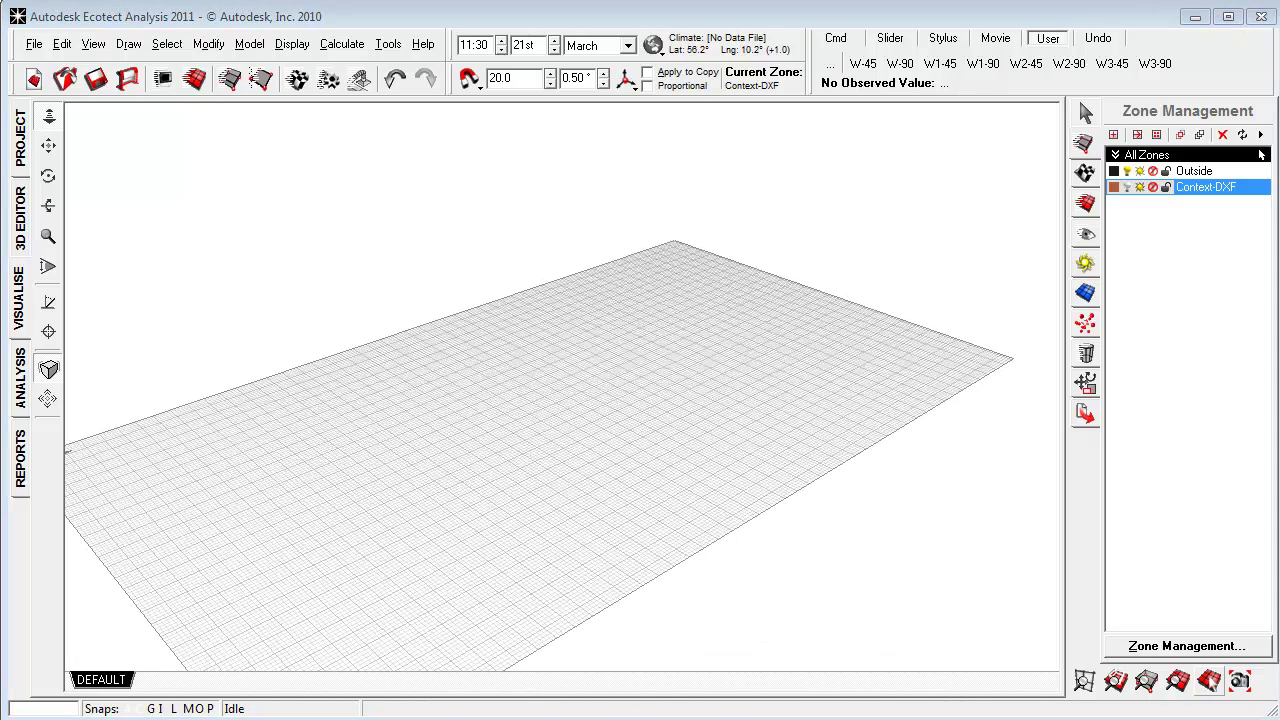
Open 3 - Proposal and Product > 3 - Export Gbxml and select CaseAU_3-Proposal_Proposal-1_001
{"action": "key", "text": "alt+Tab"}
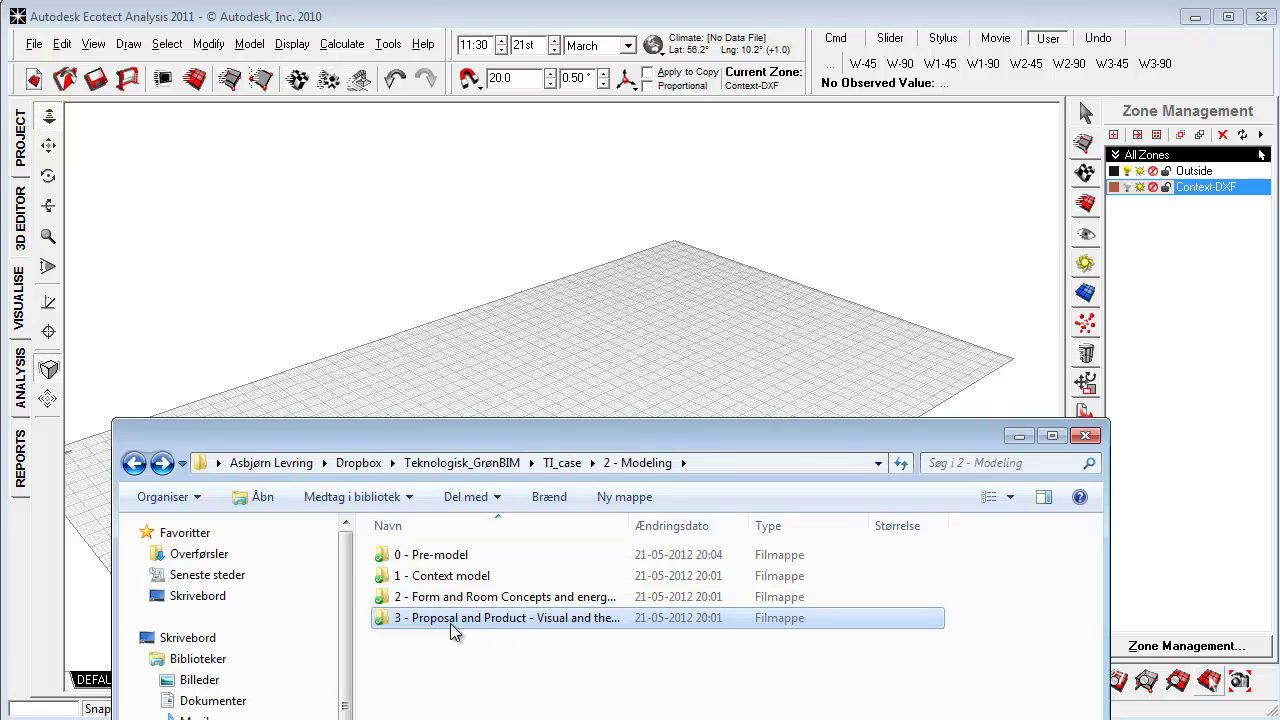
{"action": "double_click", "coordinate": [450, 621]}
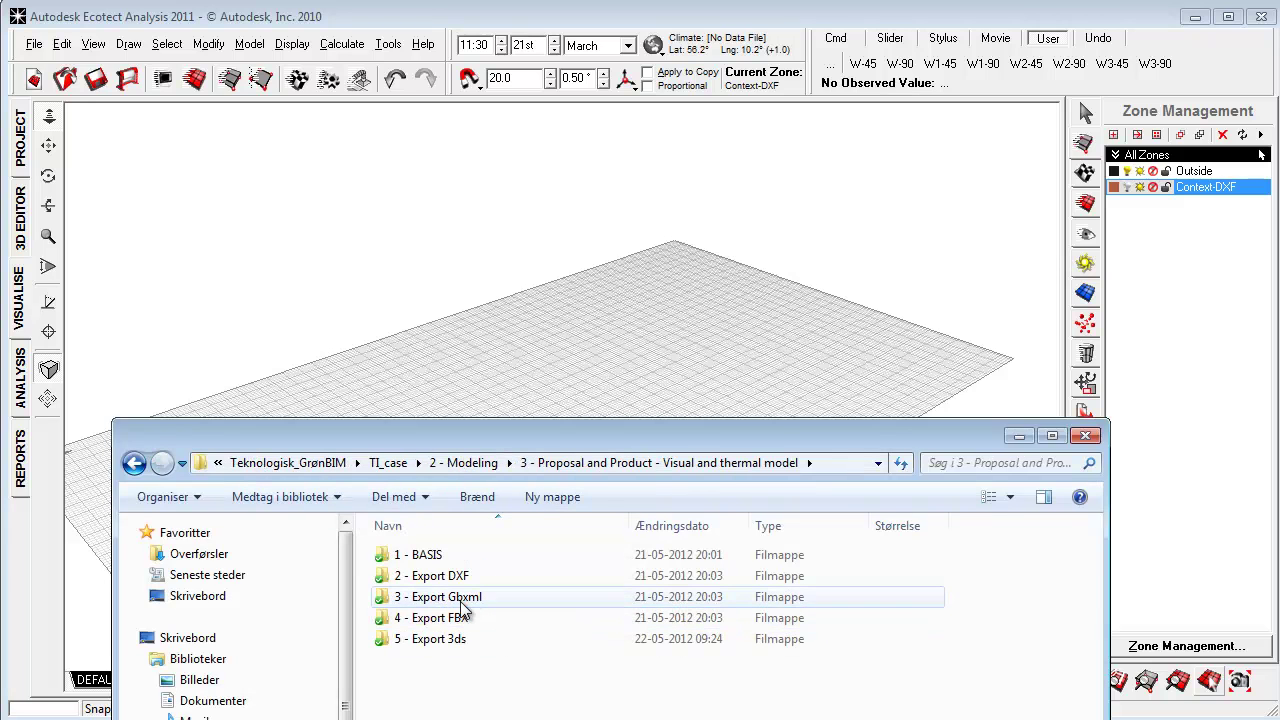
{"action": "double_click", "coordinate": [461, 600]}
{"action": "left_click", "coordinate": [400, 578]}
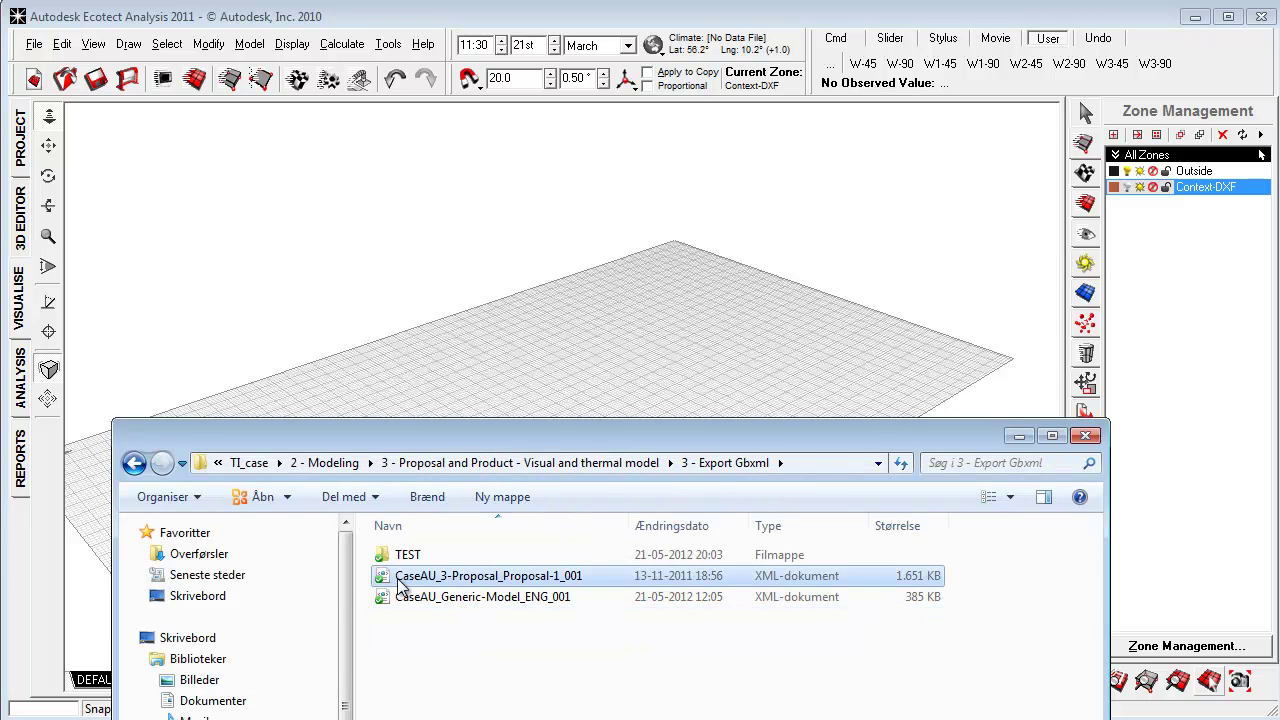
Drop the CaseAU_3-Proposal_Proposal-1_001 gbXML file into Ecotect's import dialog
{"action": "left_click_drag", "start_coordinate": [400, 585], "coordinate": [371, 371]}
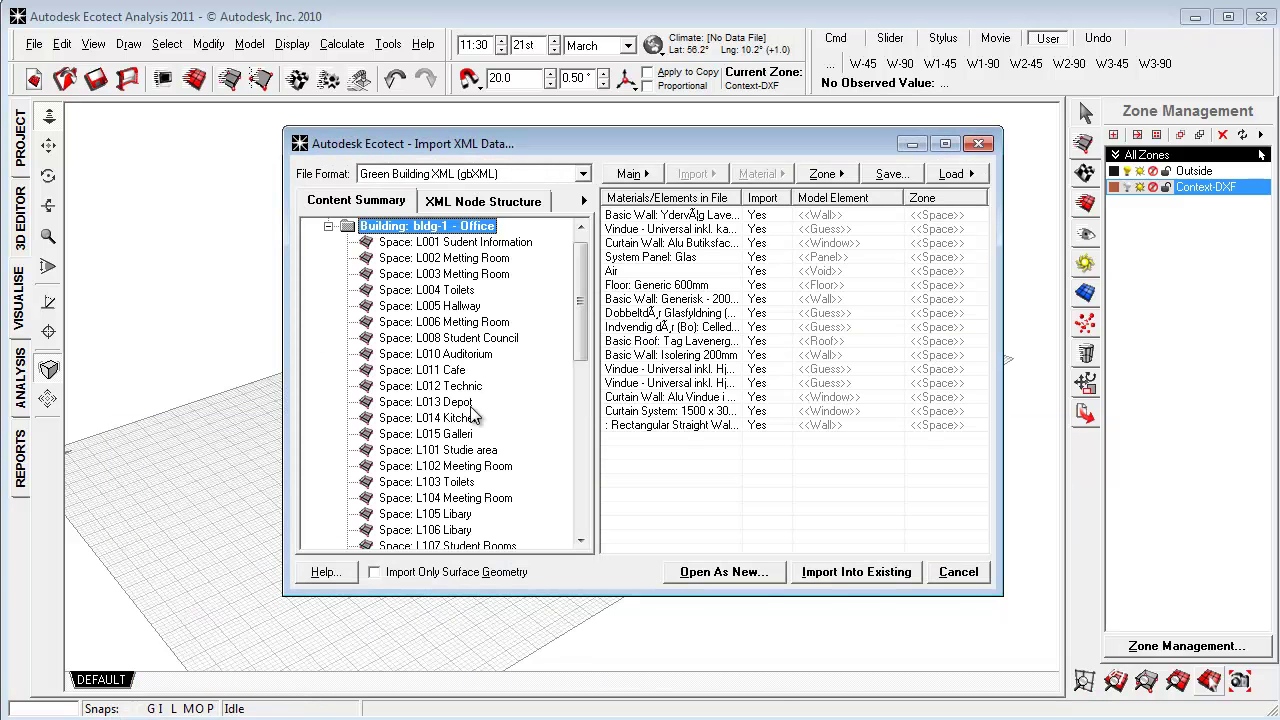
{"action": "mouse_move", "coordinate": [580, 312]}
{"action": "left_mouse_down"}
{"action": "mouse_move", "coordinate": [582, 326]}
{"action": "mouse_move", "coordinate": [590, 303]}
{"action": "left_mouse_up"}
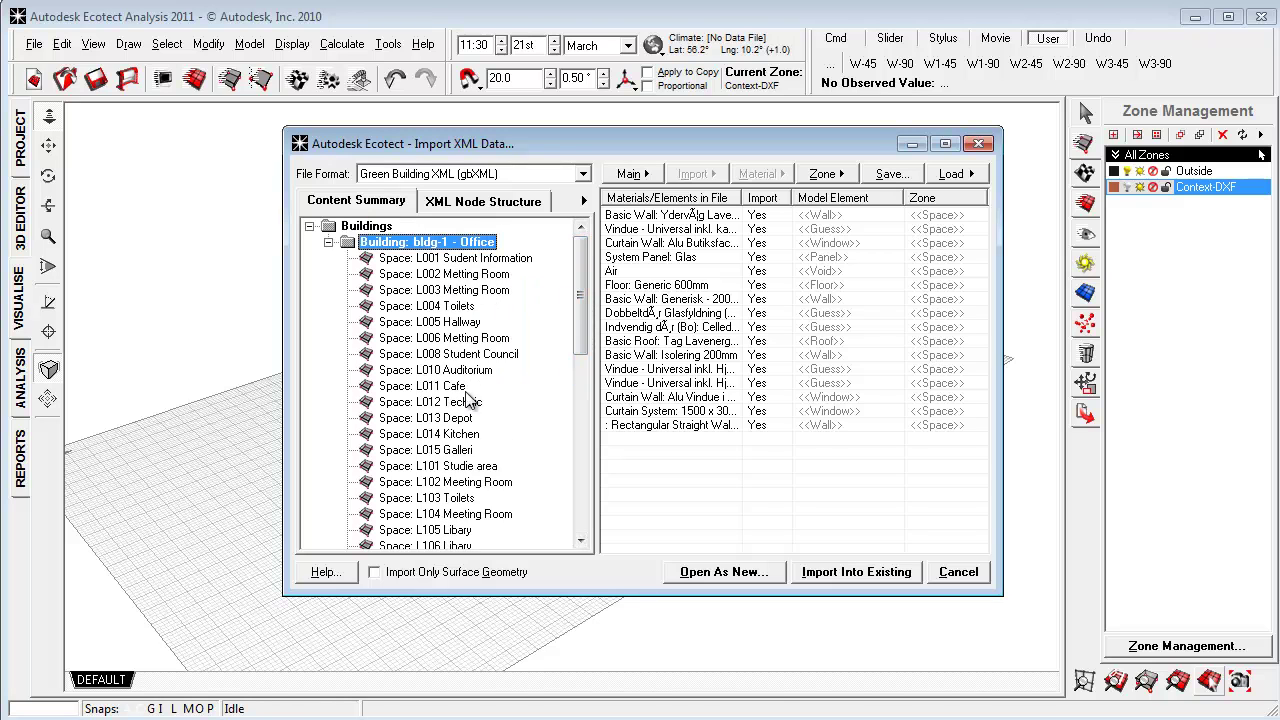
{"action": "mouse_move", "coordinate": [568, 318]}
{"action": "left_mouse_down"}
{"action": "mouse_move", "coordinate": [568, 477]}
{"action": "mouse_move", "coordinate": [568, 309]}
{"action": "left_mouse_up"}
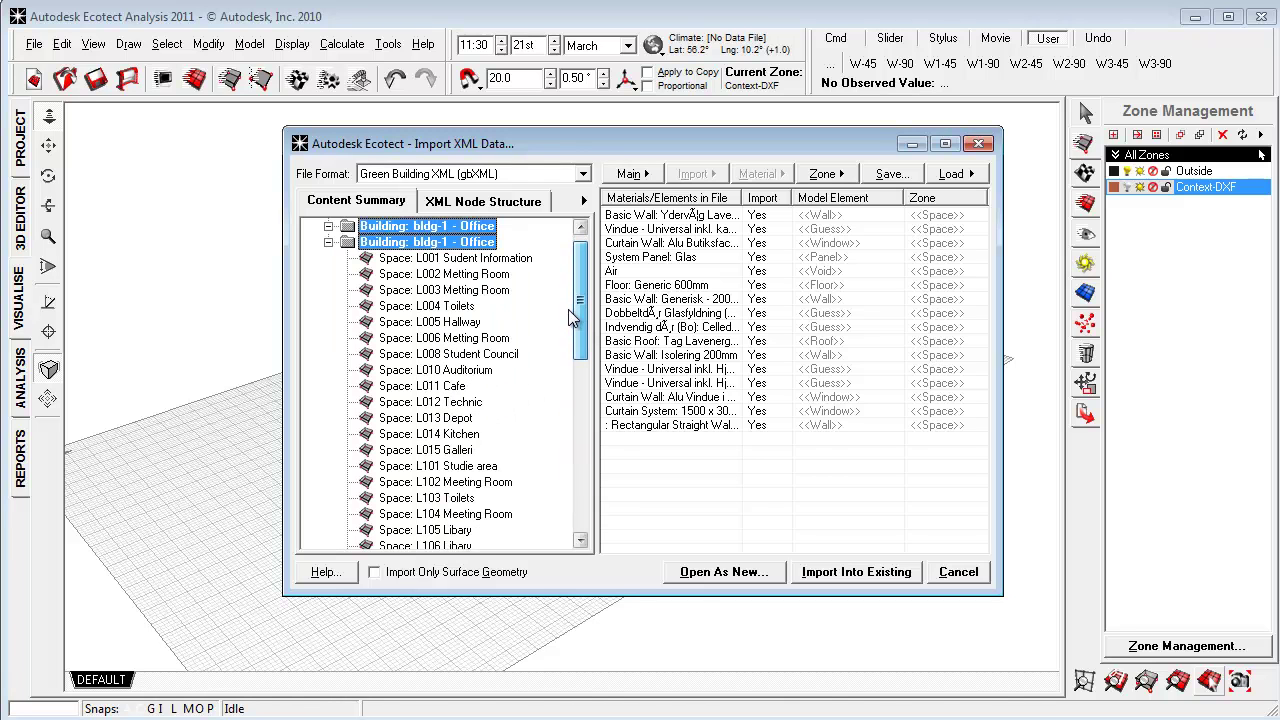
Map the Vindue - Universal glazing element to import as Window instead of Guess
{"action": "left_click", "coordinate": [646, 216]}
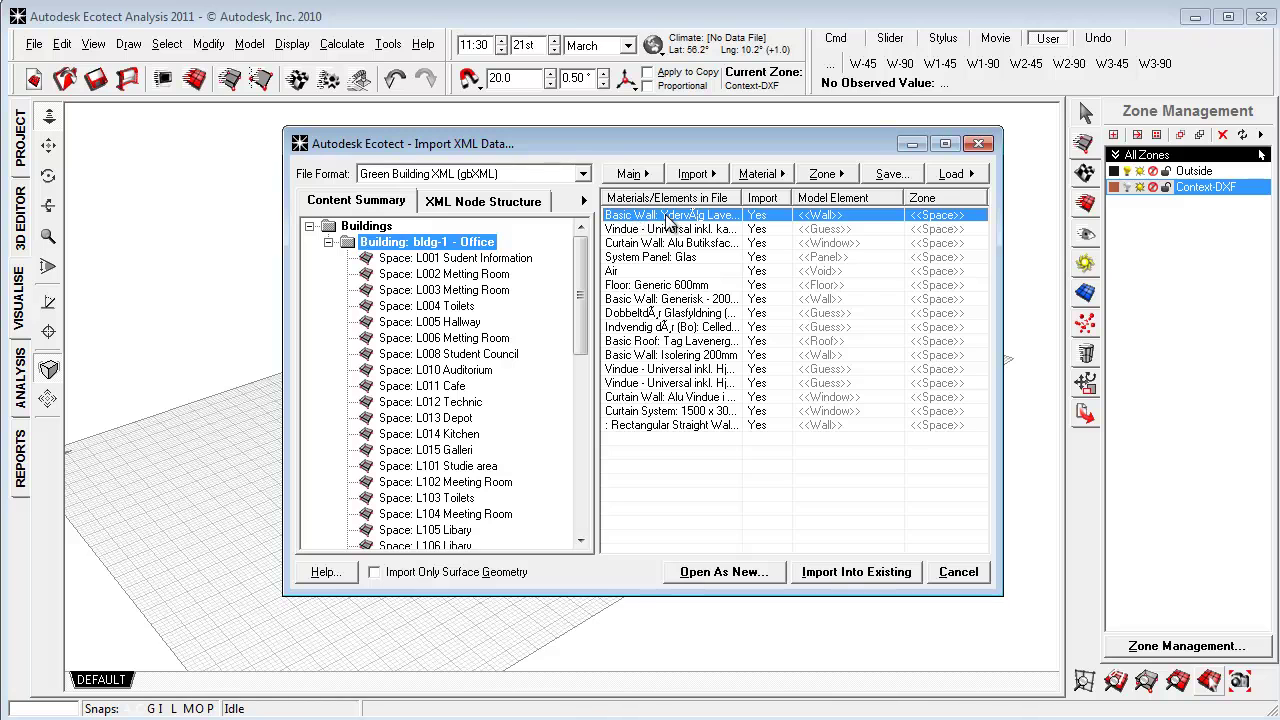
{"action": "left_click", "coordinate": [745, 229]}
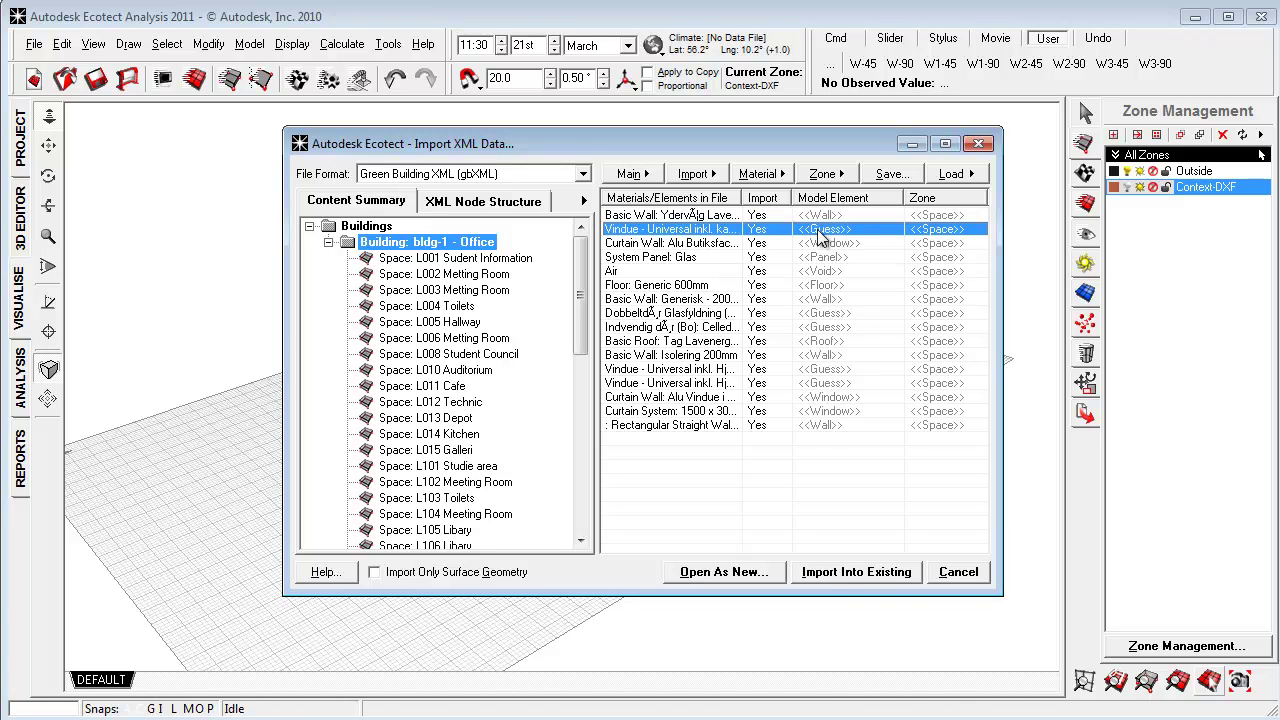
{"action": "left_click", "coordinate": [760, 174]}
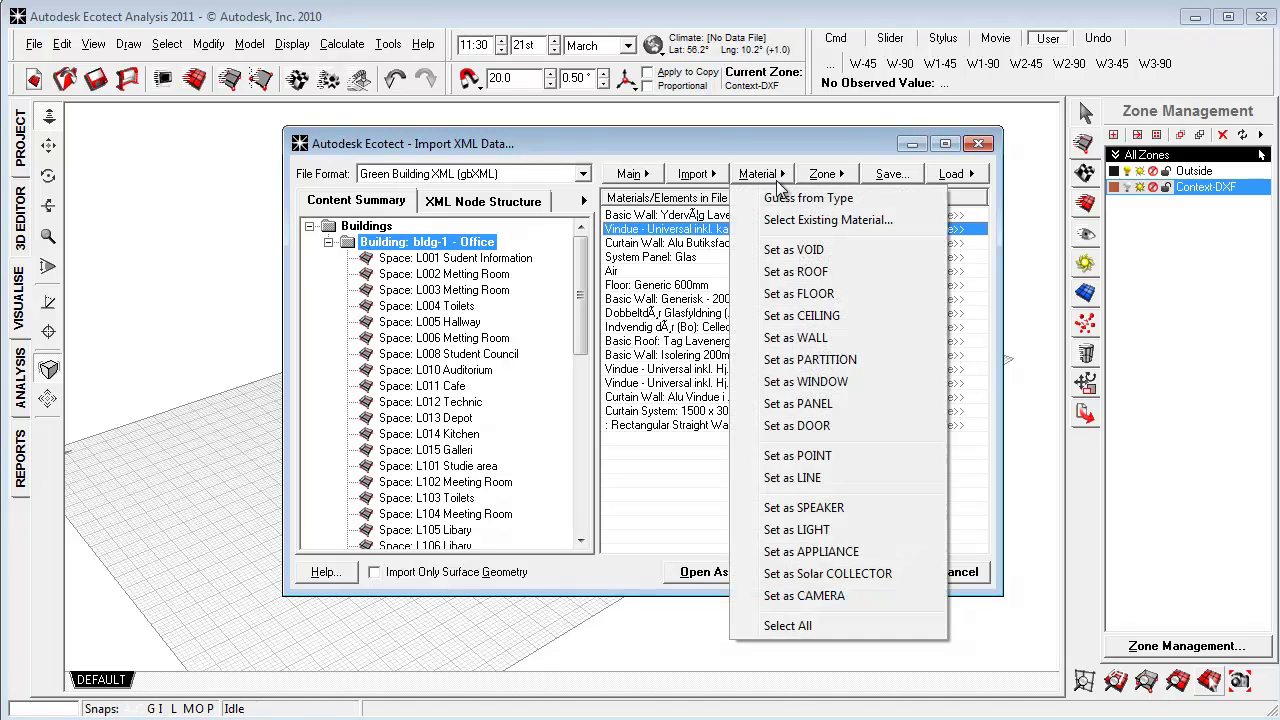
{"action": "left_click", "coordinate": [790, 382]}
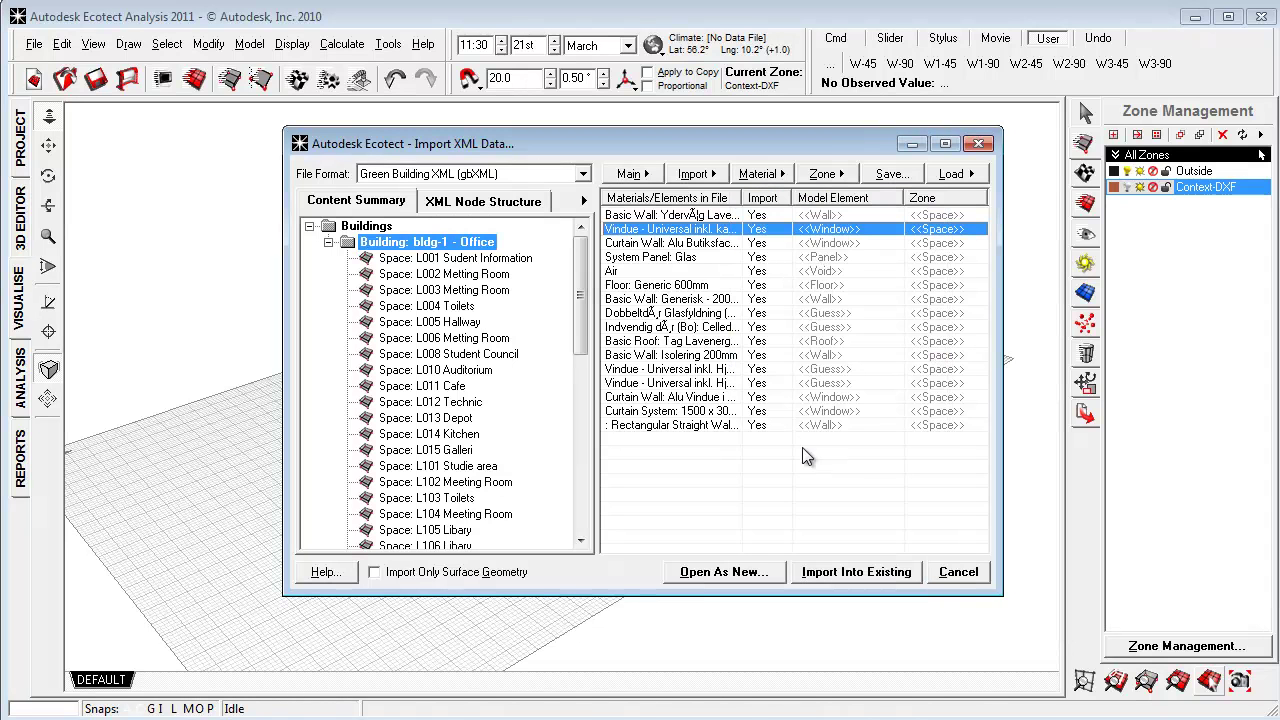
Import the gbXML office building into the existing model and inspect it from another side
{"action": "left_click", "coordinate": [882, 577]}
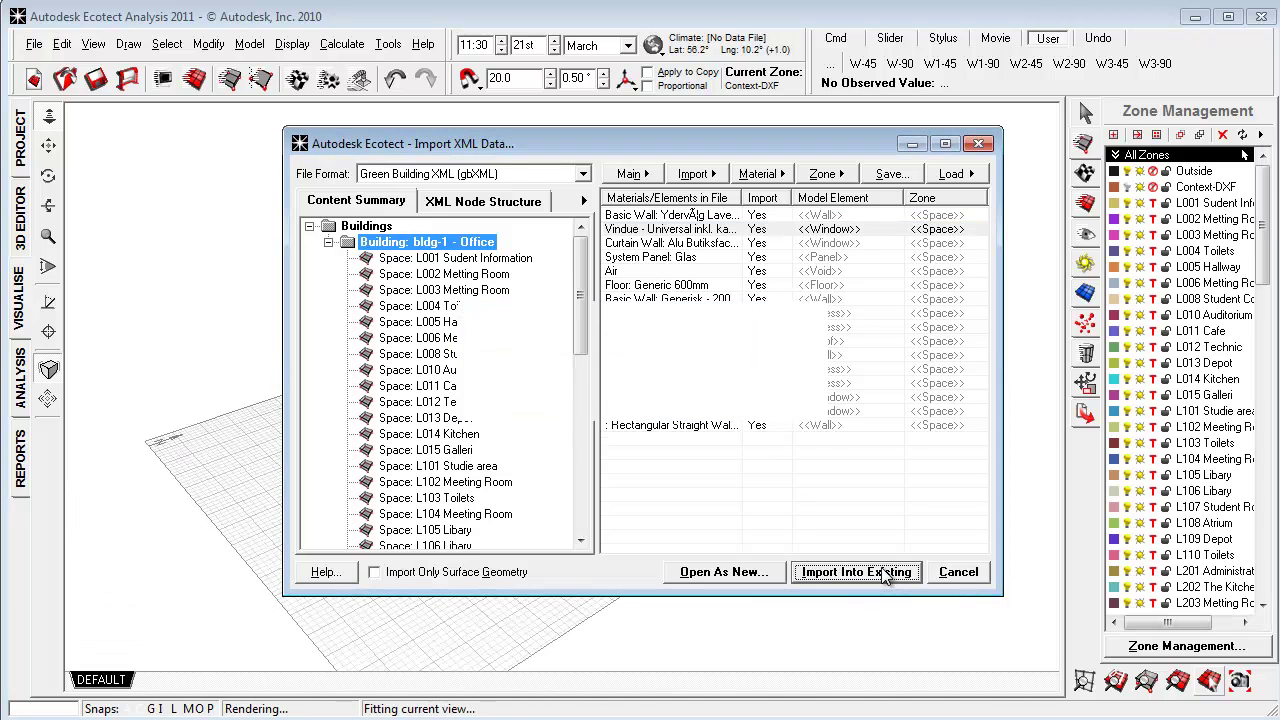
{"action": "right_click_drag", "start_coordinate": [368, 515], "coordinate": [757, 583]}
{"action": "scroll", "coordinate": [651, 463], "scroll_direction": "down", "scroll_amount": 2}
{"action": "scroll", "coordinate": [636, 468], "scroll_direction": "up", "scroll_amount": 2}
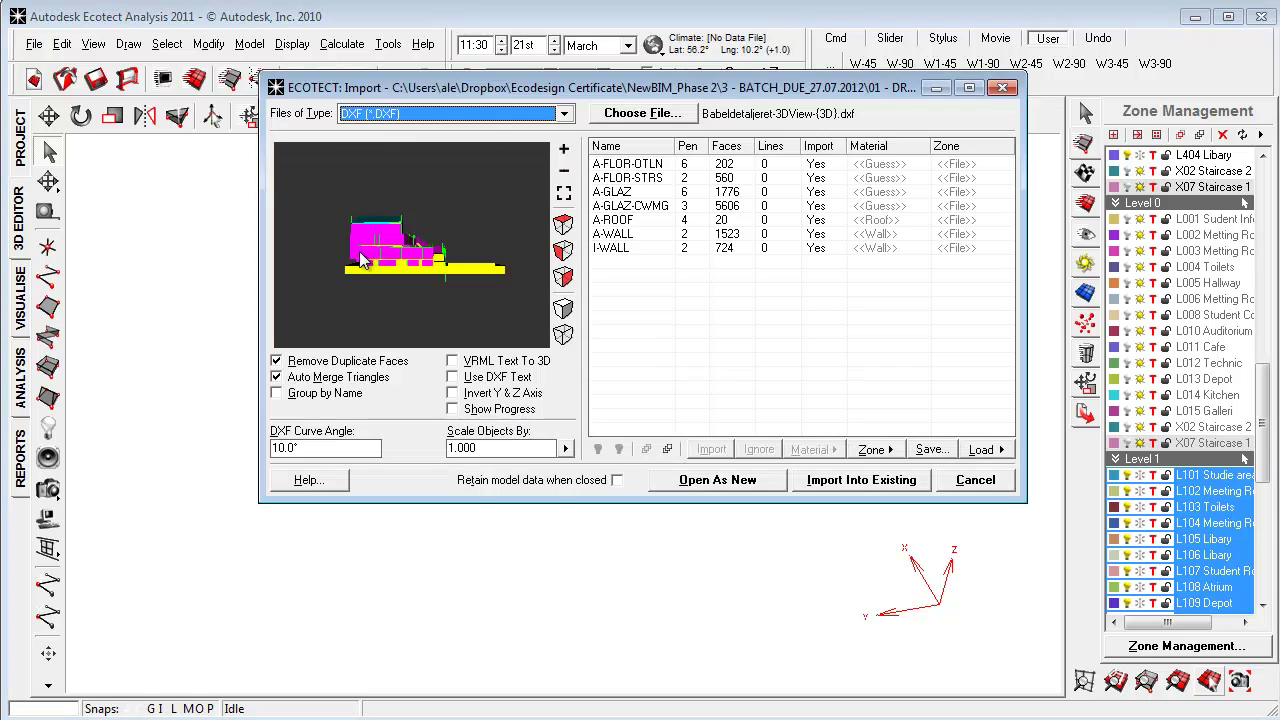
{"action": "left_click_drag", "start_coordinate": [365, 265], "coordinate": [413, 358]}
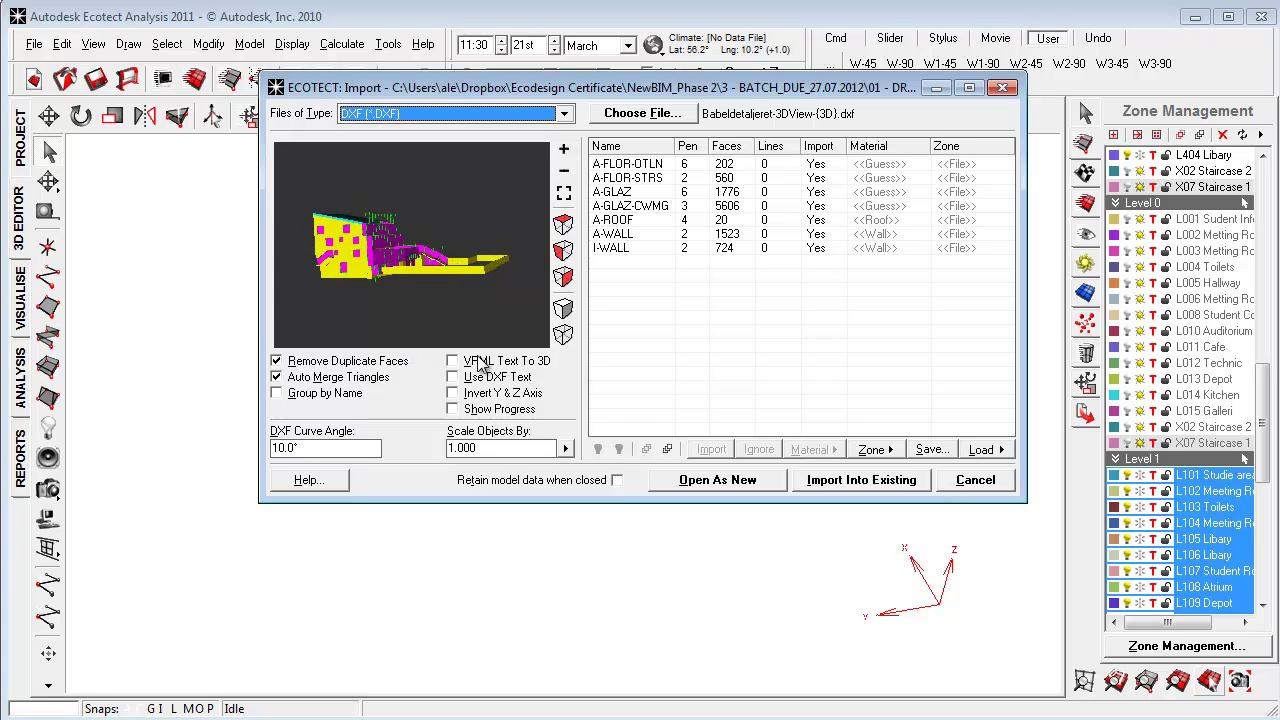
{"action": "left_click", "coordinate": [968, 480]}
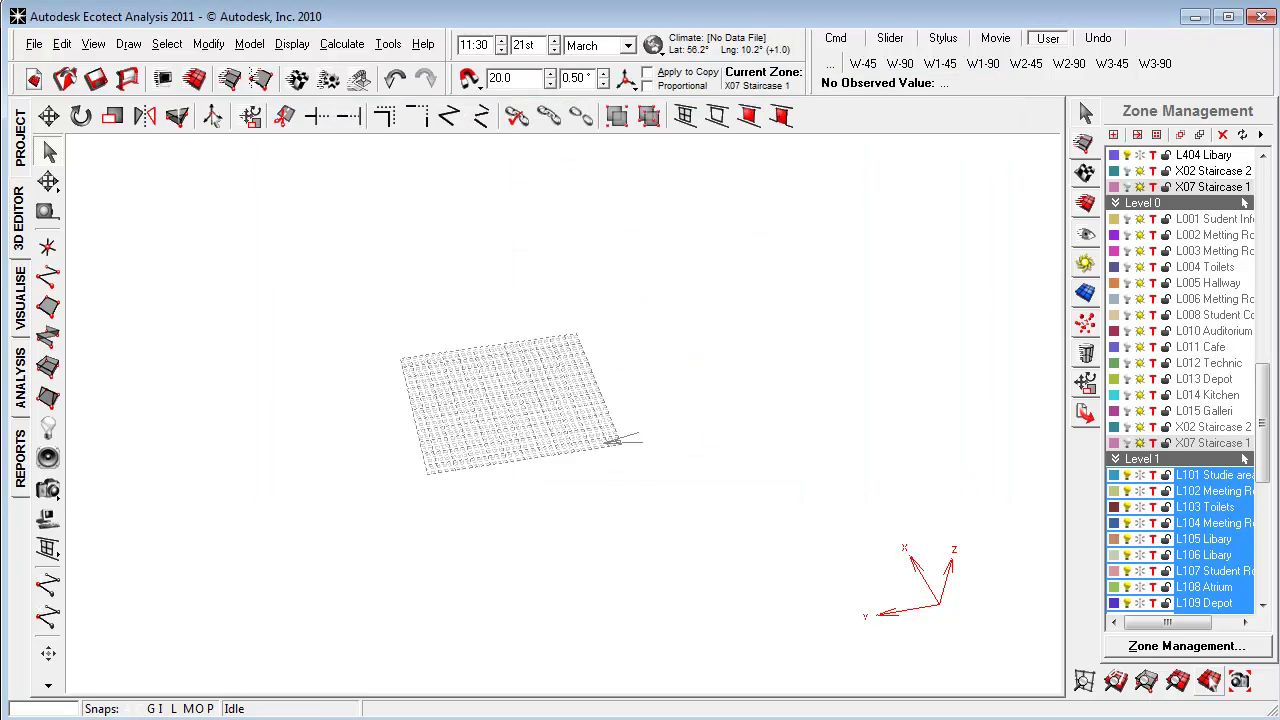
Drop the 3DS building file into Ecotect and rotate its import preview
{"action": "left_click_drag", "start_coordinate": [343, 272], "coordinate": [459, 444]}
{"action": "left_click_drag", "start_coordinate": [424, 313], "coordinate": [473, 328]}
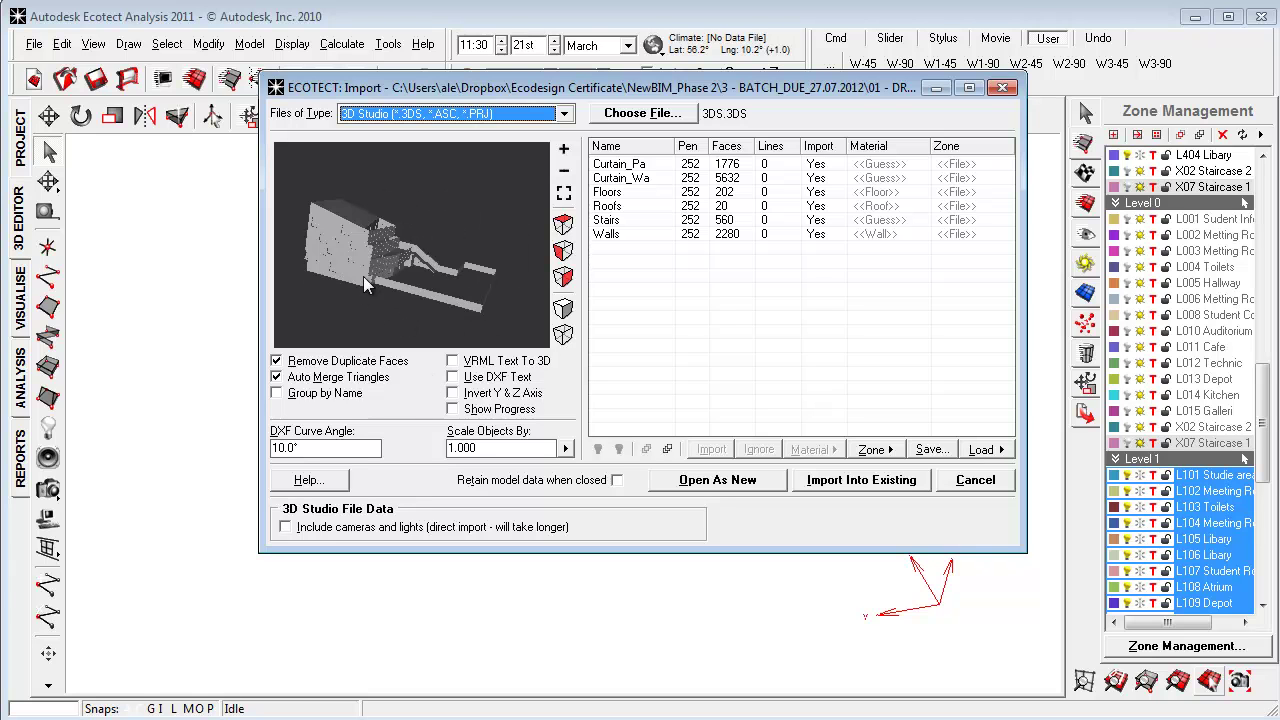
{"action": "left_click_drag", "start_coordinate": [364, 280], "coordinate": [343, 295]}
{"action": "left_click_drag", "start_coordinate": [392, 248], "coordinate": [370, 251]}
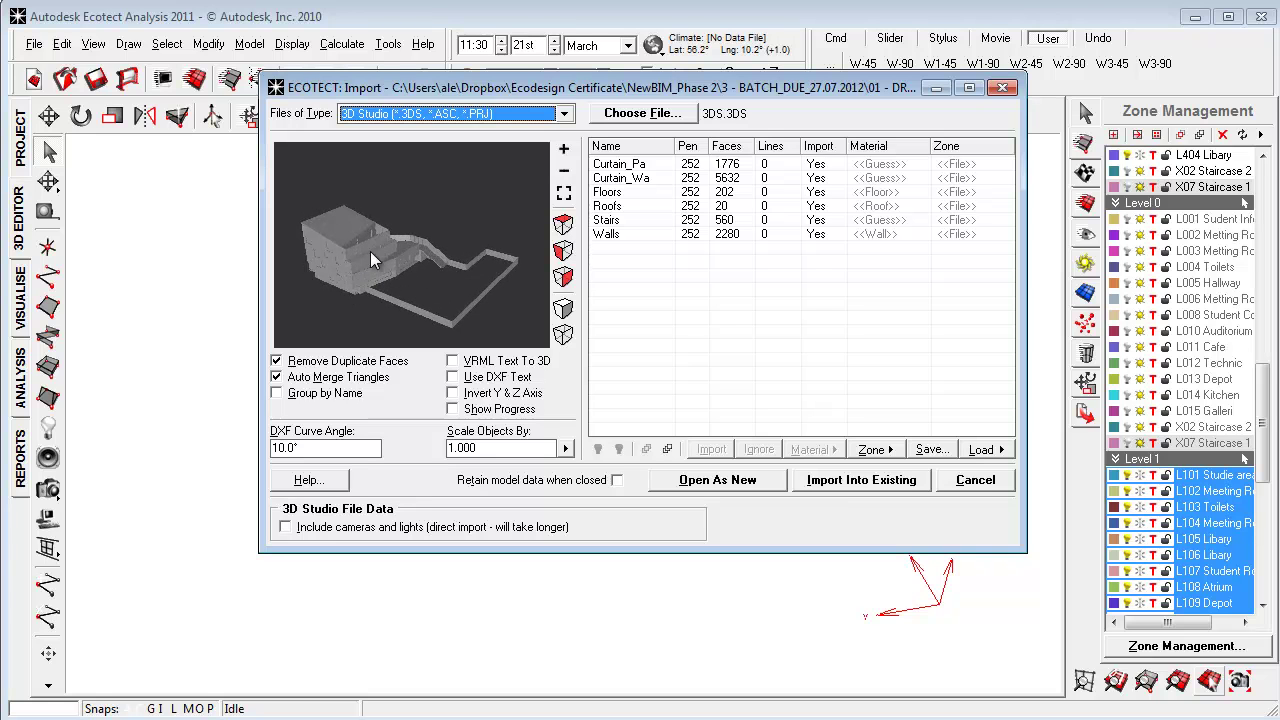
Isolate the Curtain_Pa layer and set its material to Window instead of Guess
{"action": "left_click", "coordinate": [630, 164]}
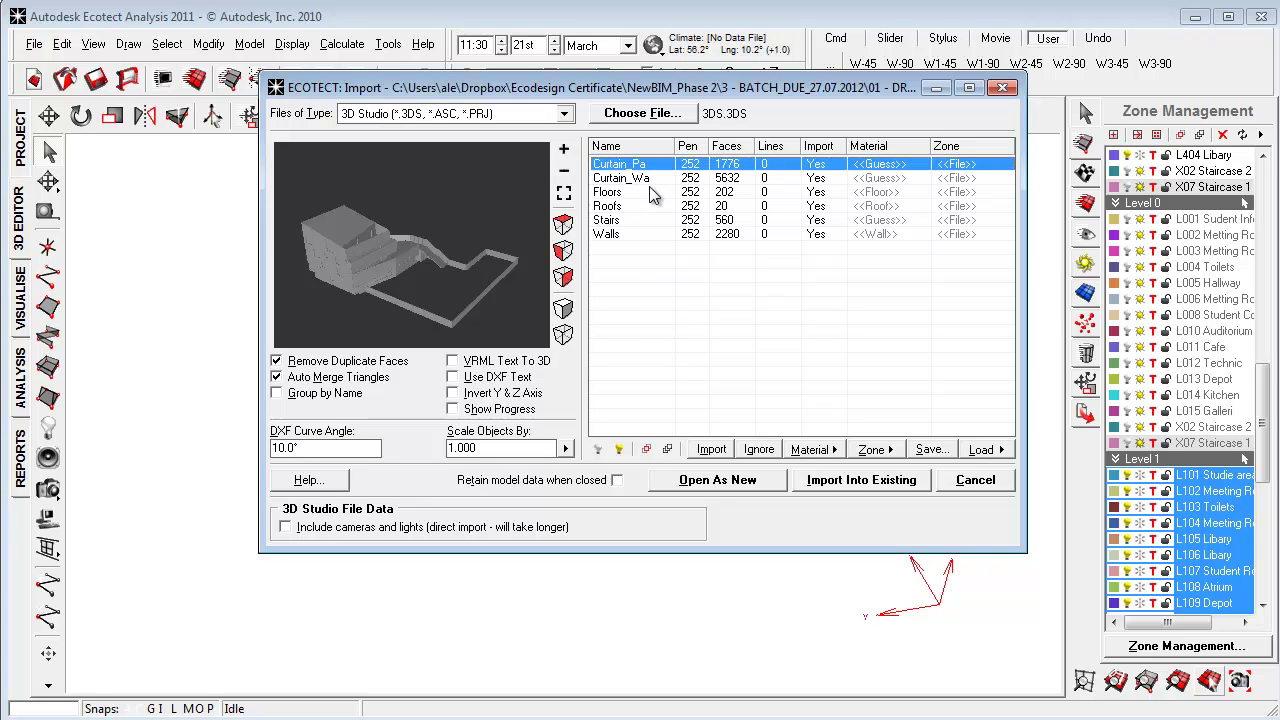
{"action": "left_click", "coordinate": [644, 449]}
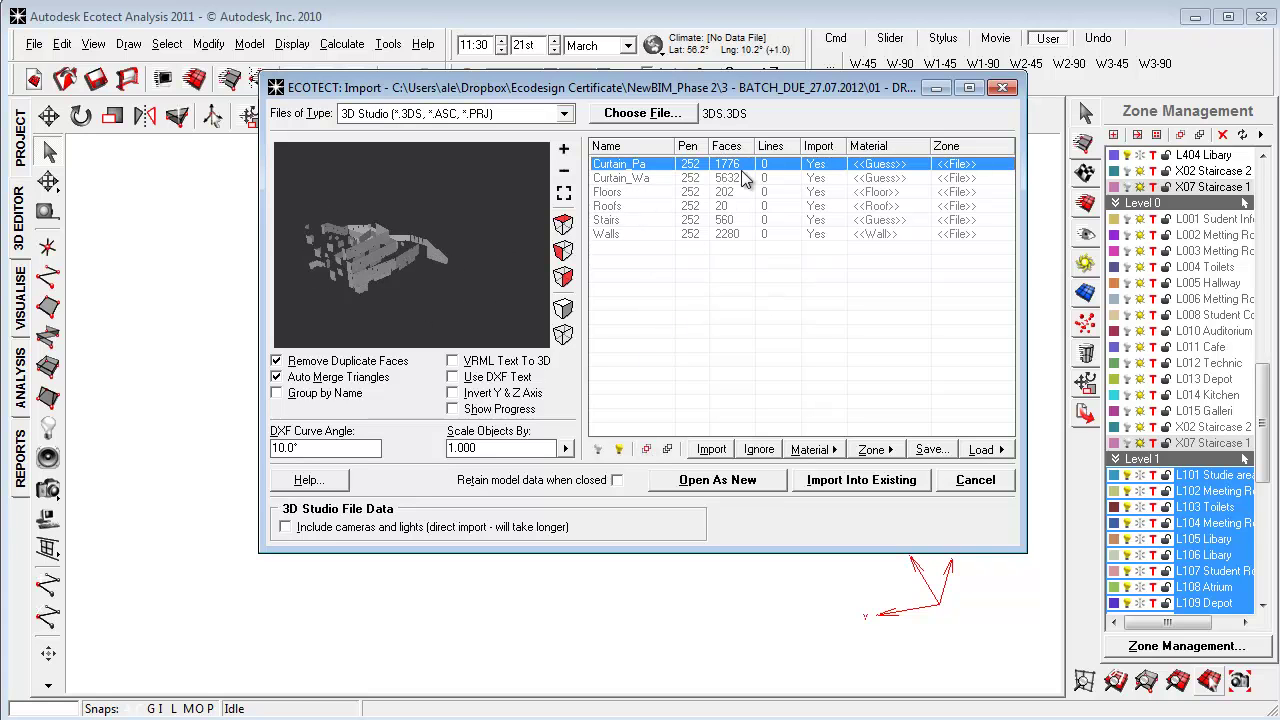
{"action": "right_click", "coordinate": [858, 166]}
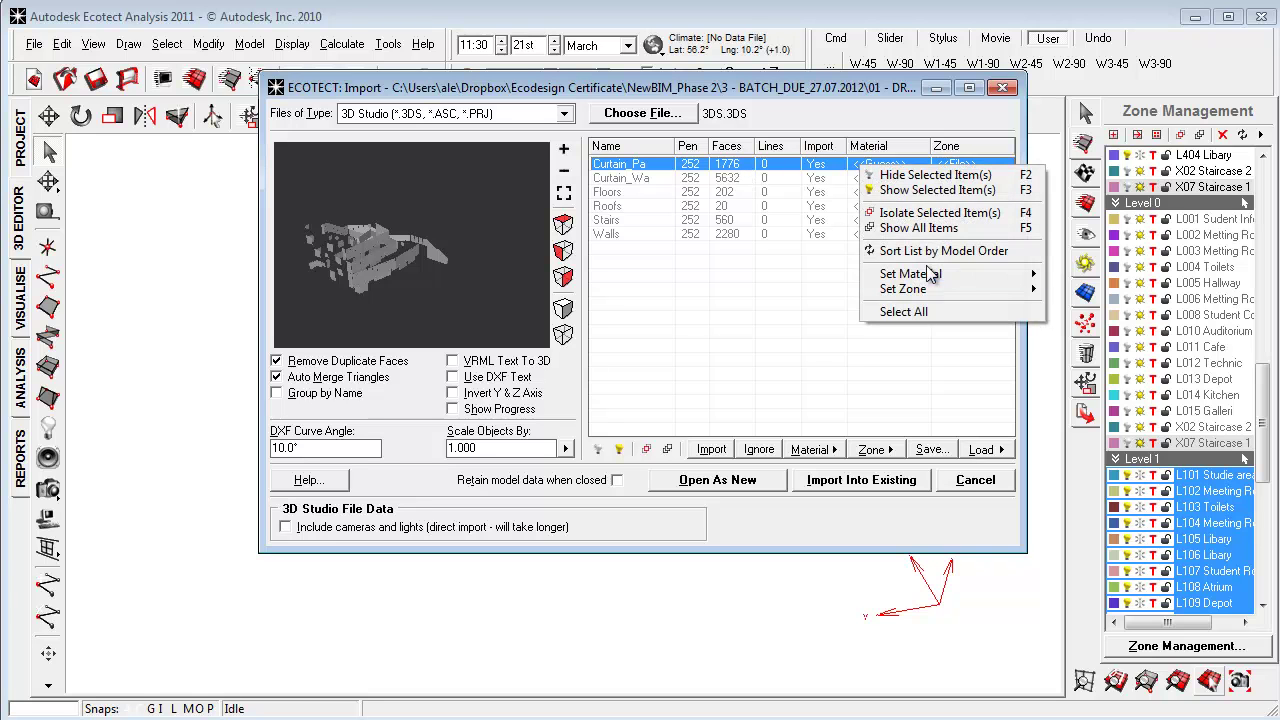
{"action": "mouse_move", "coordinate": [955, 275]}
{"action": "mouse_move", "coordinate": [1110, 309]}
{"action": "left_click", "coordinate": [1240, 412]}
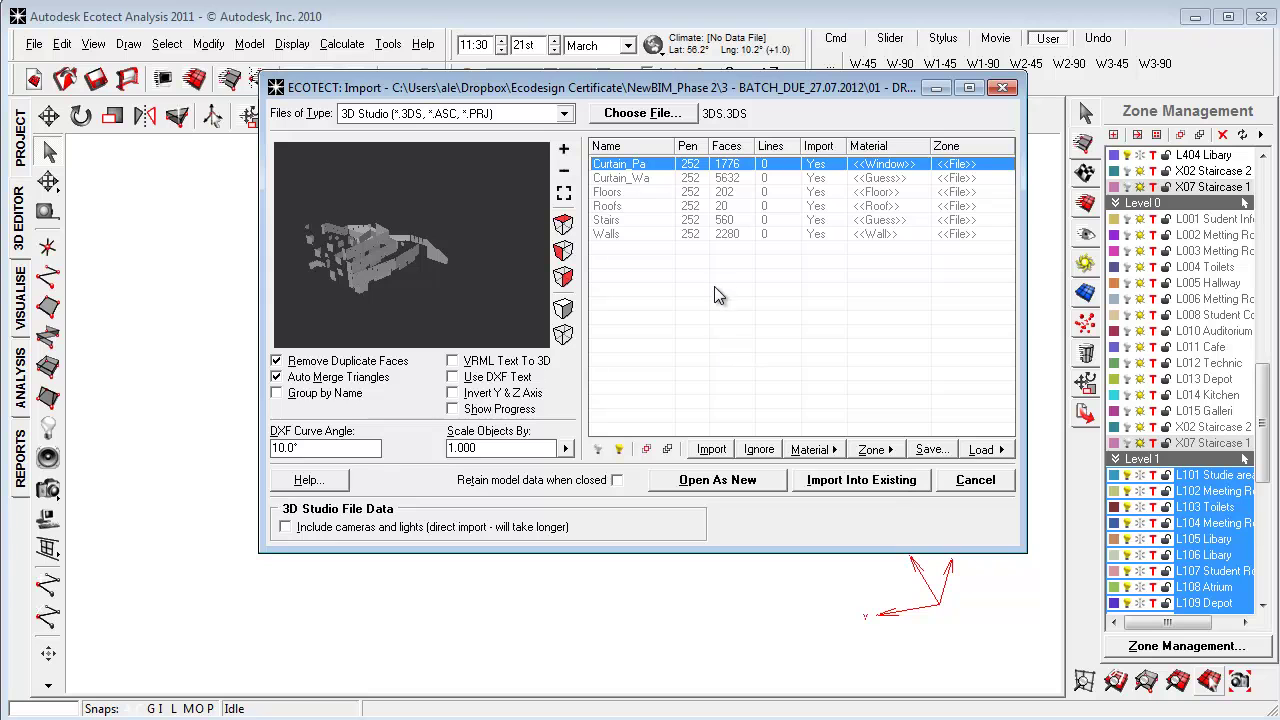
{"action": "left_click", "coordinate": [890, 322]}
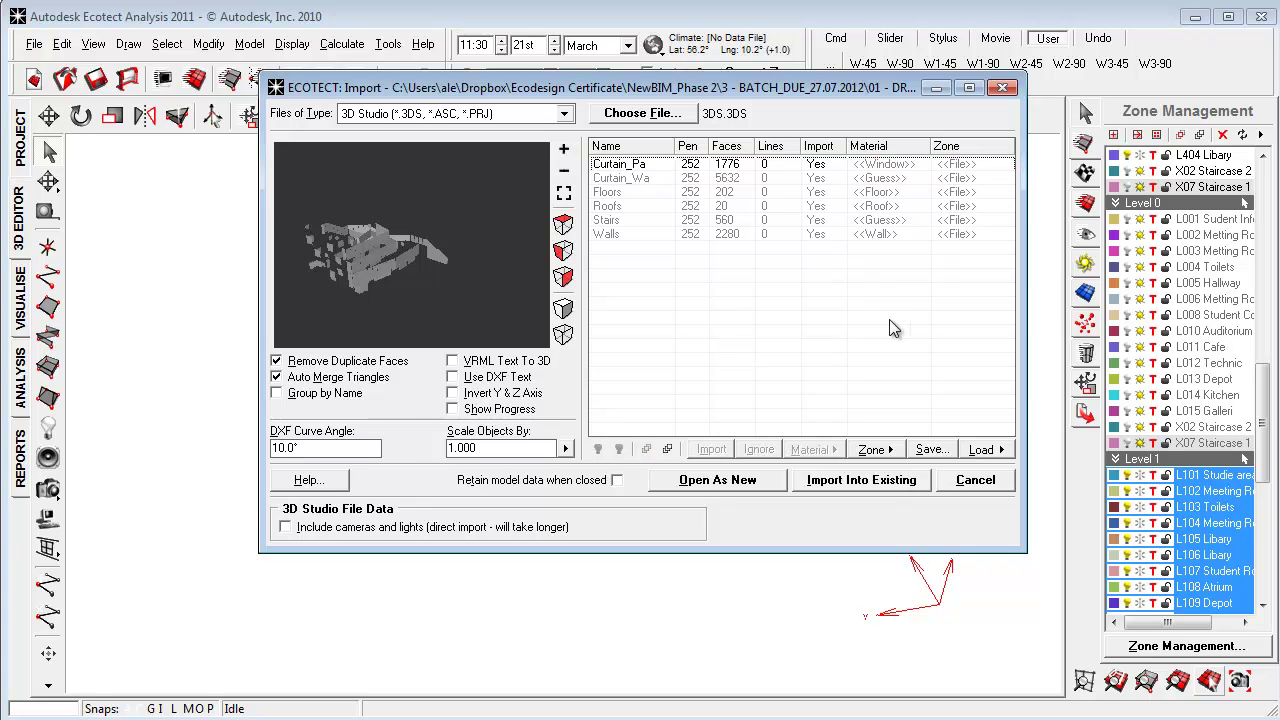
Add the 3DS building to the existing model as a new 3DS.3DS zone
{"action": "left_click", "coordinate": [903, 482]}
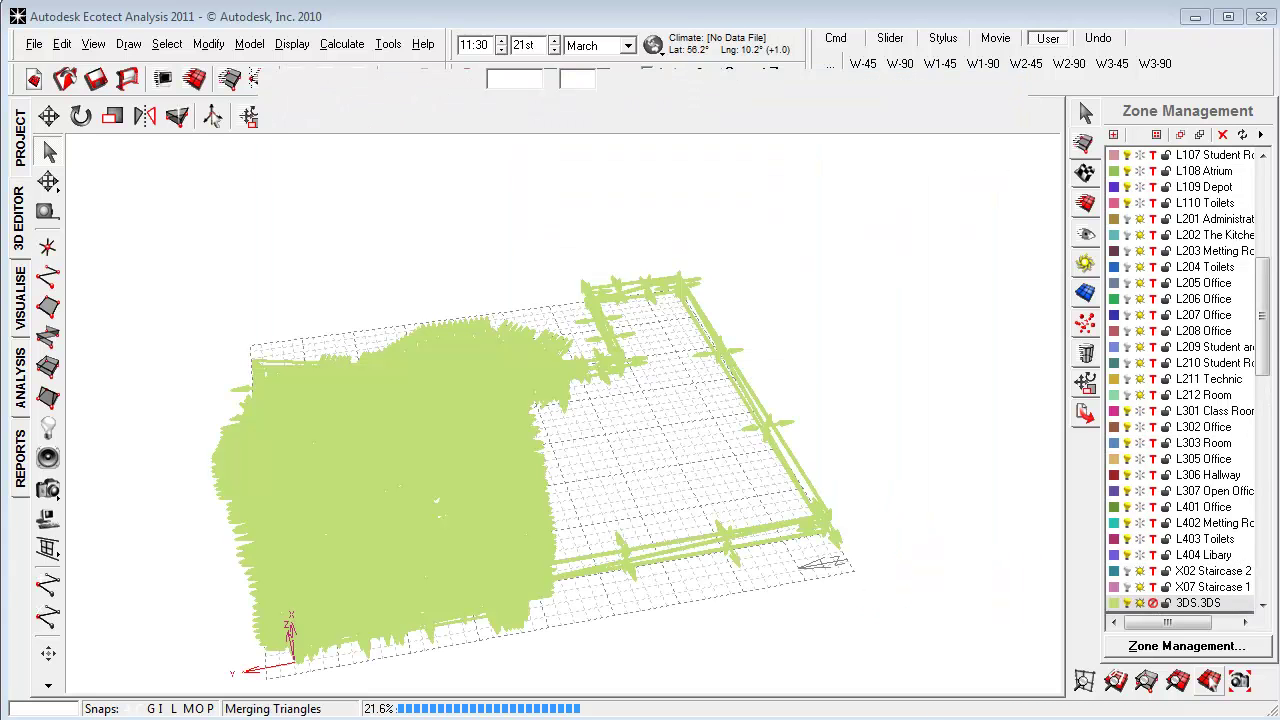
{"action": "right_click_drag", "start_coordinate": [640, 660], "coordinate": [729, 597]}
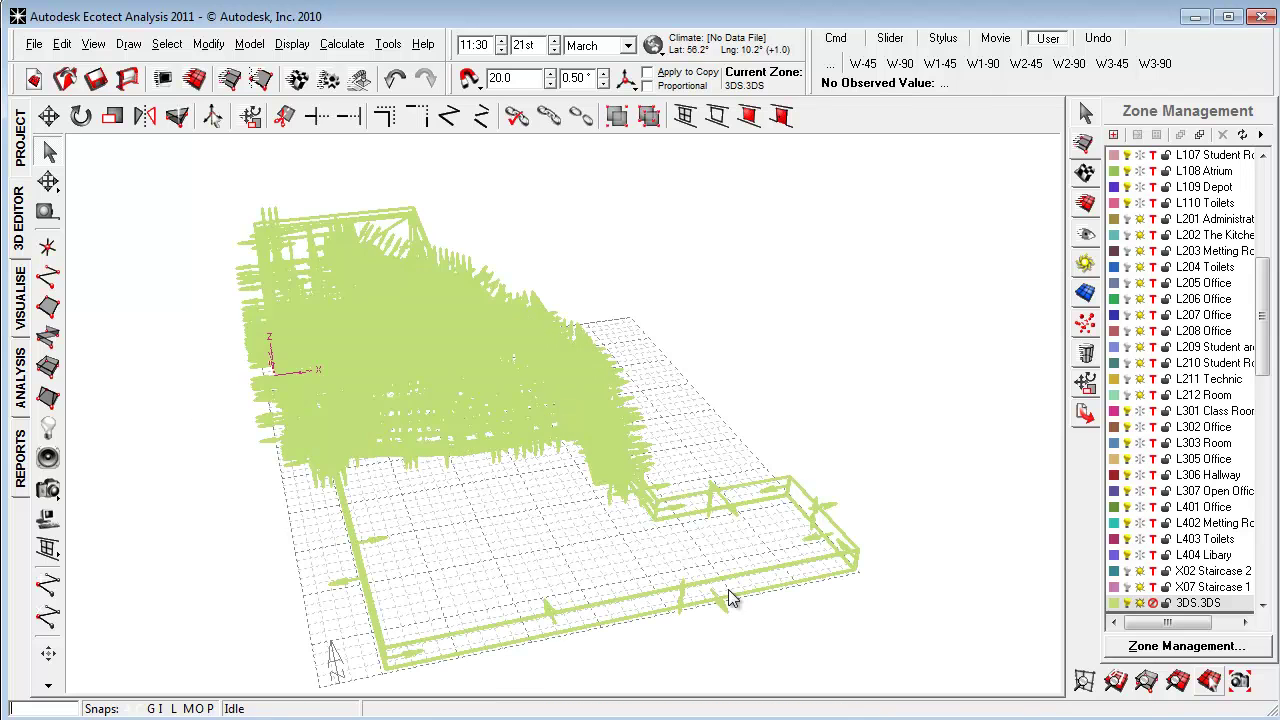
{"action": "left_click", "coordinate": [871, 616]}
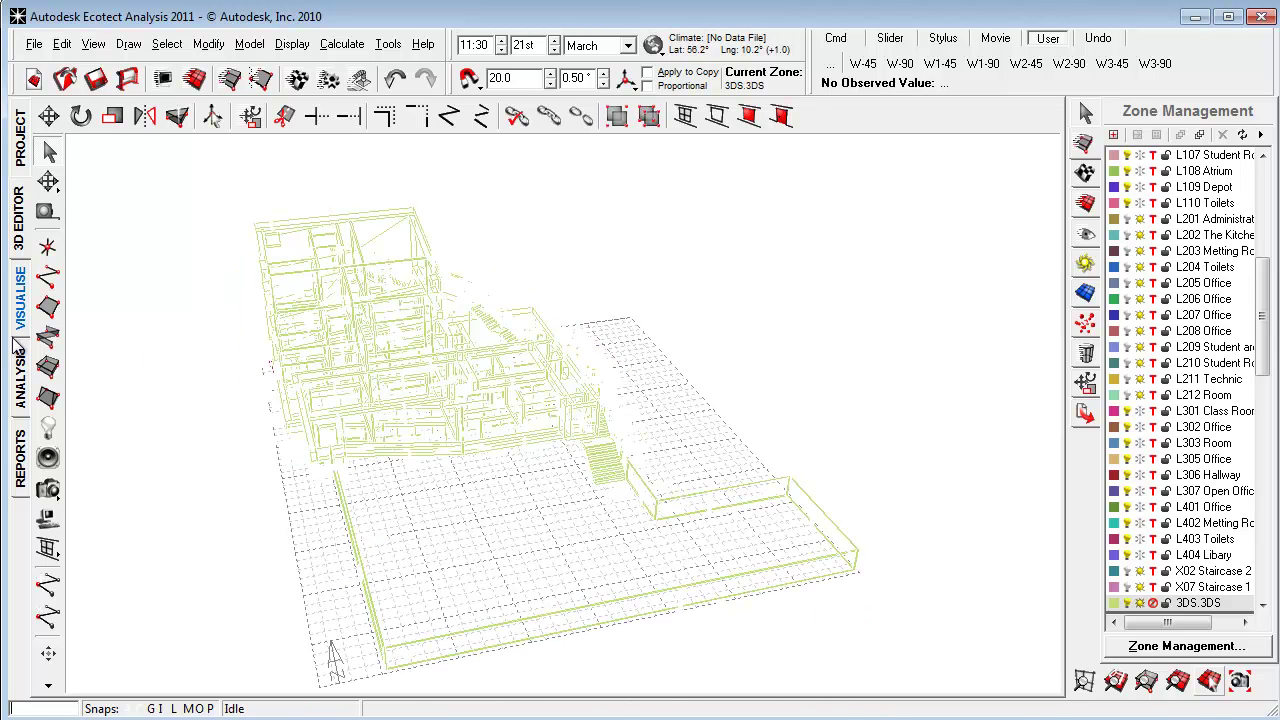
View the building in the shaded Visualise view, with the cyan roof terrace facing front
{"action": "left_click", "coordinate": [20, 318]}
{"action": "left_click", "coordinate": [1116, 681]}
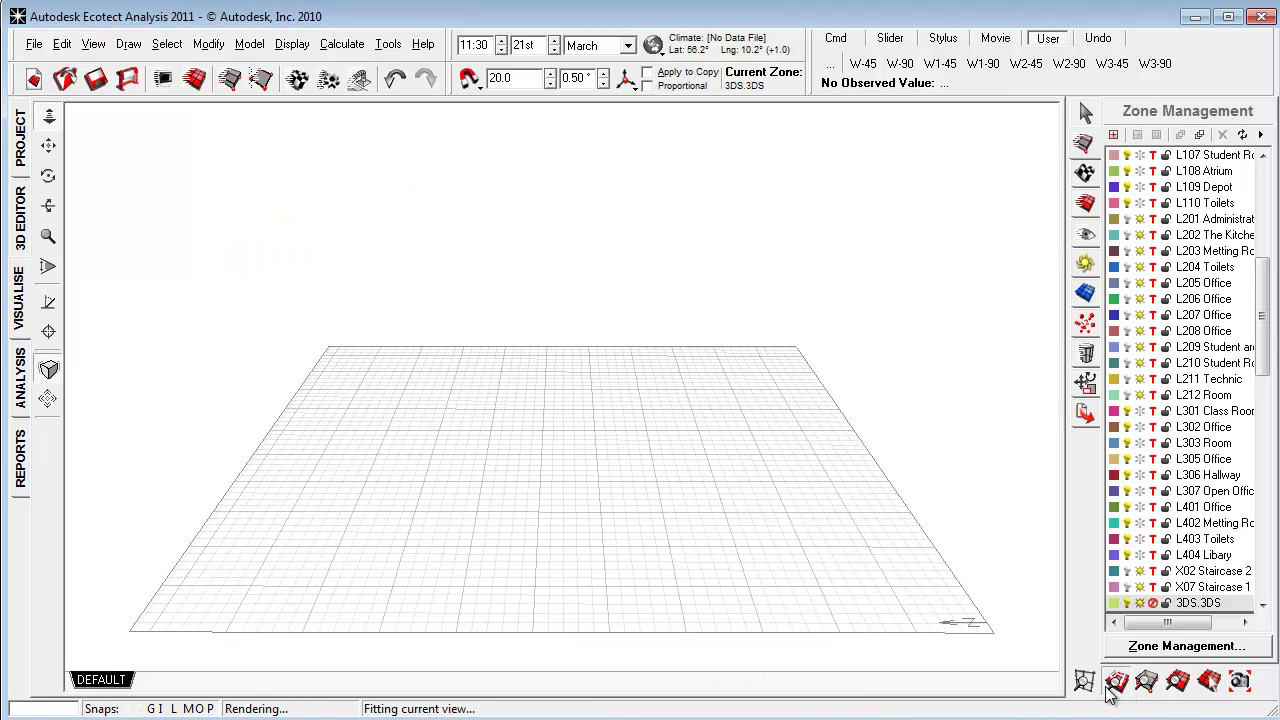
{"action": "mouse_move", "coordinate": [722, 584]}
{"action": "right_mouse_down"}
{"action": "mouse_move", "coordinate": [154, 568]}
{"action": "mouse_move", "coordinate": [191, 552]}
{"action": "mouse_move", "coordinate": [151, 555]}
{"action": "mouse_move", "coordinate": [181, 562]}
{"action": "right_mouse_up"}
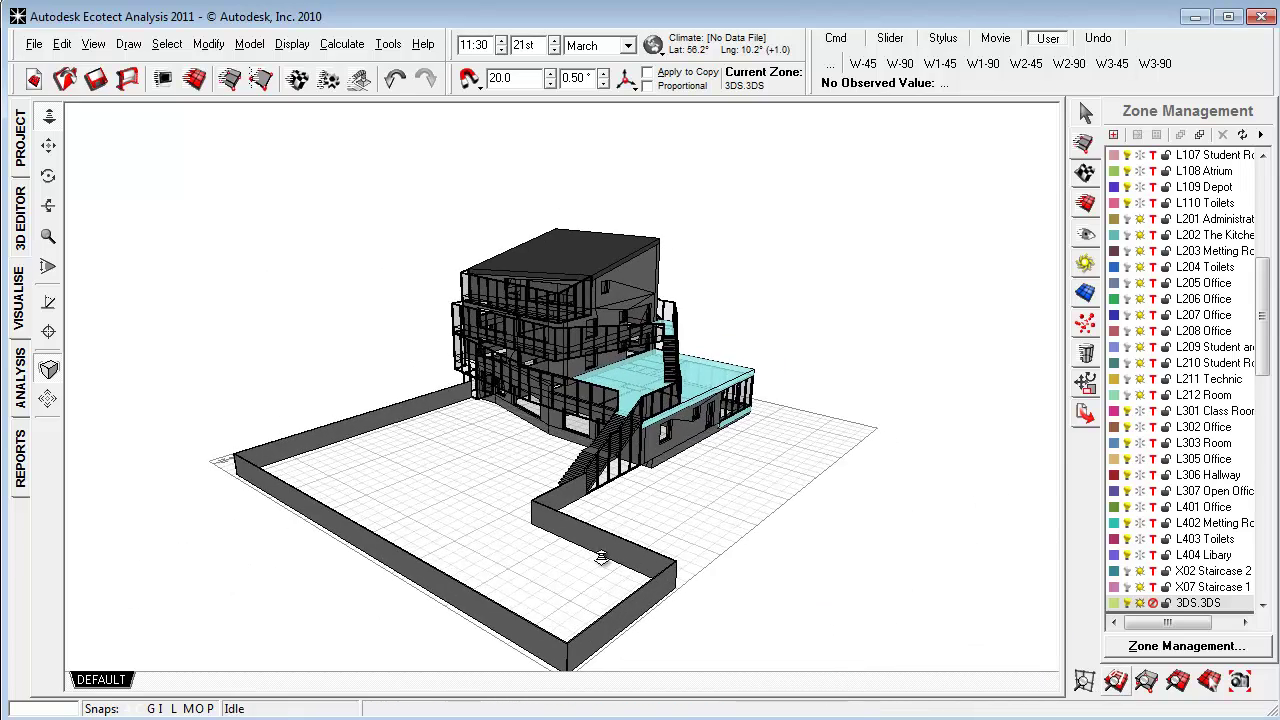
{"action": "right_click_drag", "start_coordinate": [601, 558], "coordinate": [643, 549], "text": "shift"}
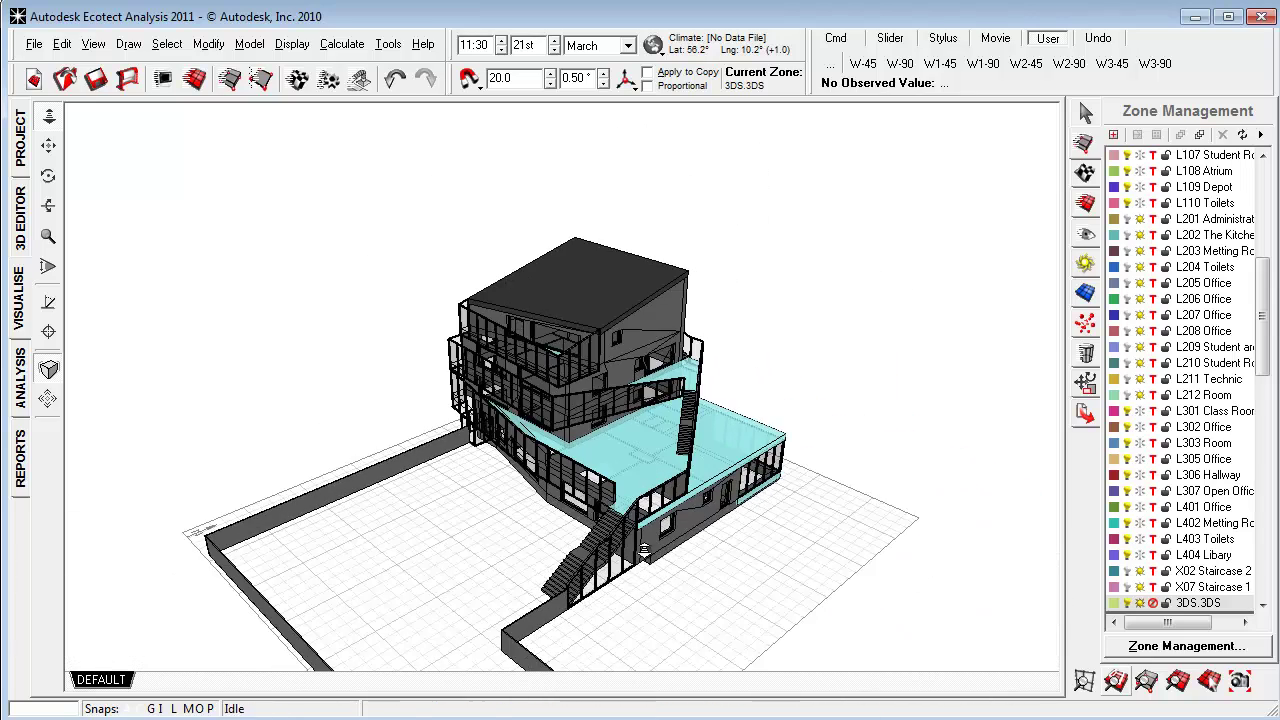
{"action": "middle_click_drag", "start_coordinate": [645, 550], "coordinate": [673, 592]}
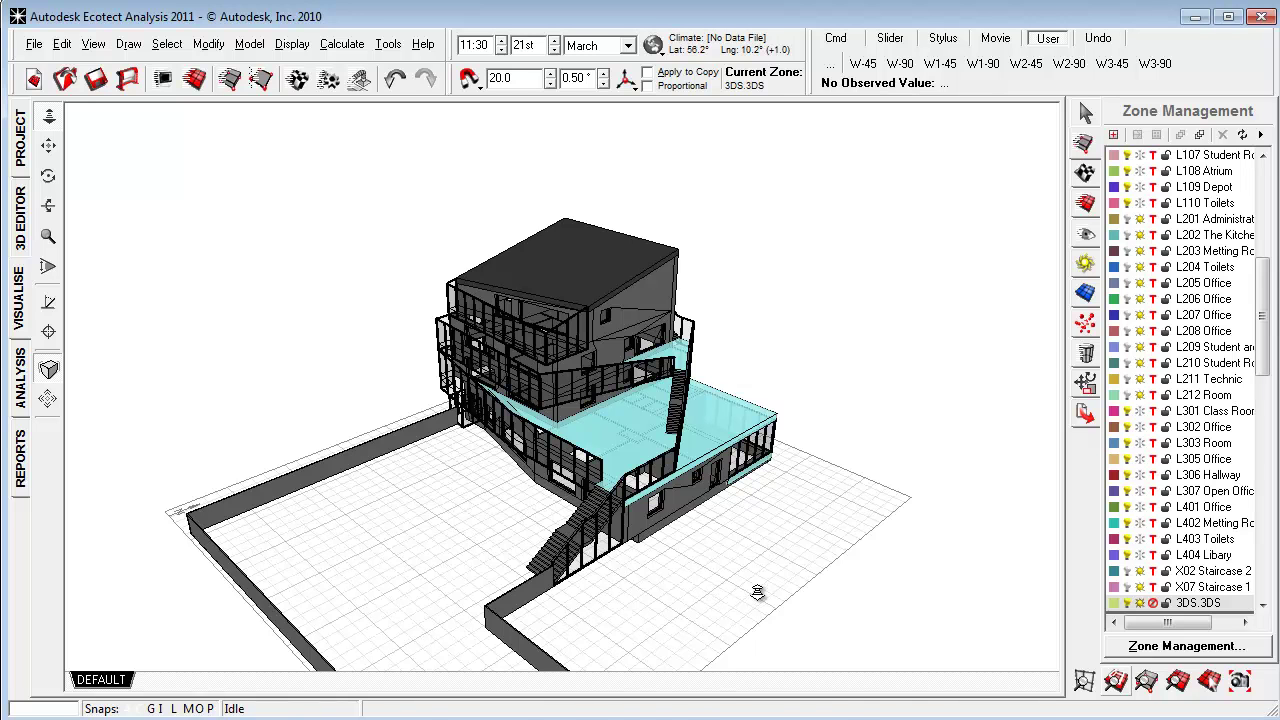
{"action": "right_click_drag", "start_coordinate": [757, 592], "coordinate": [876, 518]}
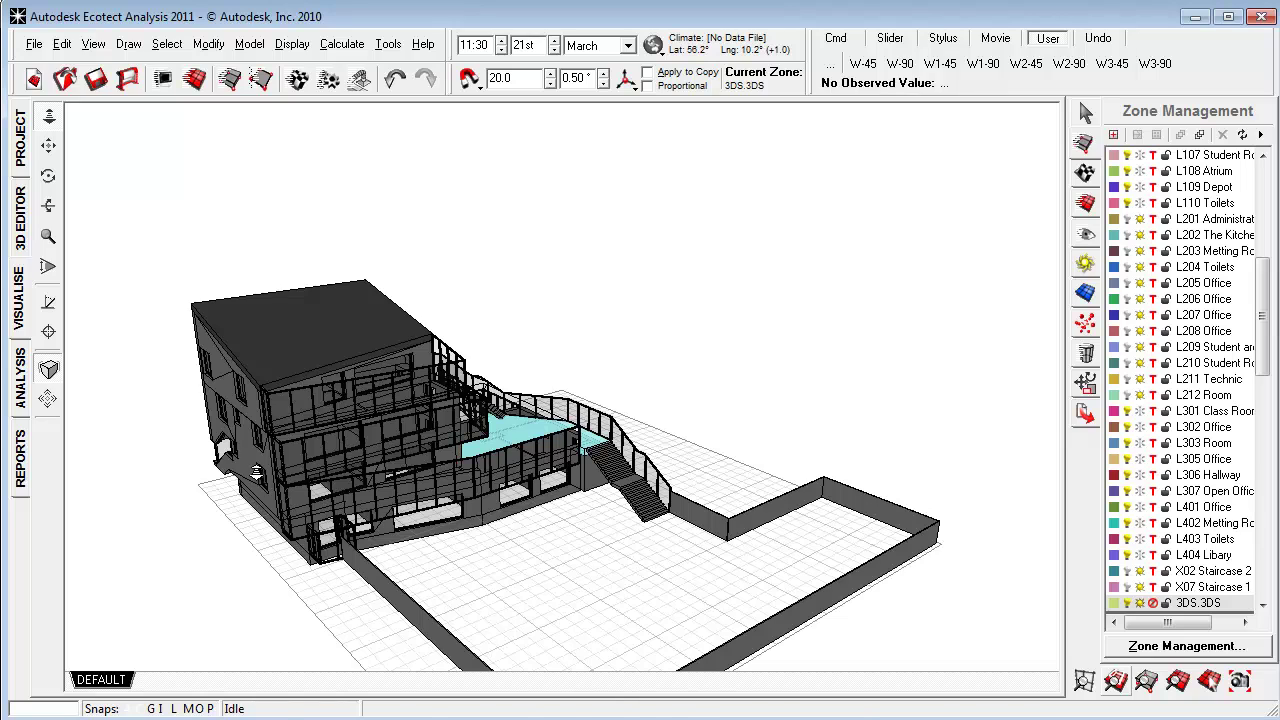
{"action": "right_click_drag", "start_coordinate": [632, 515], "coordinate": [603, 546]}
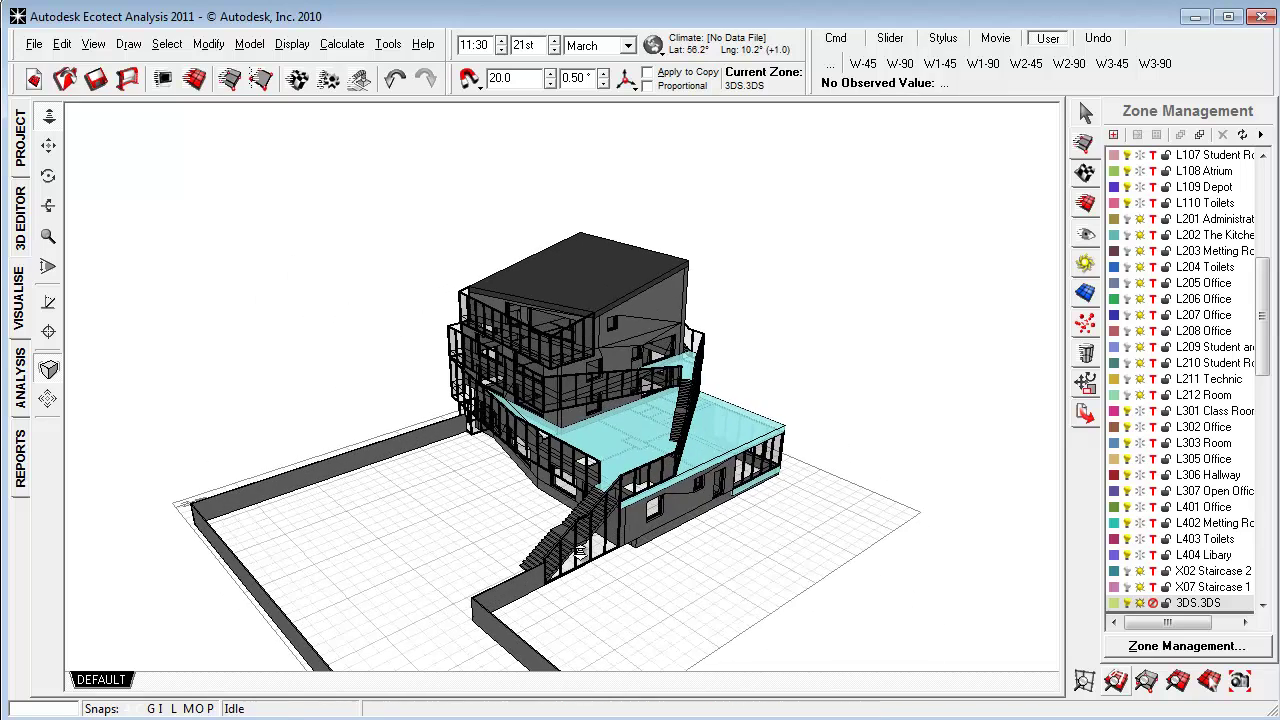